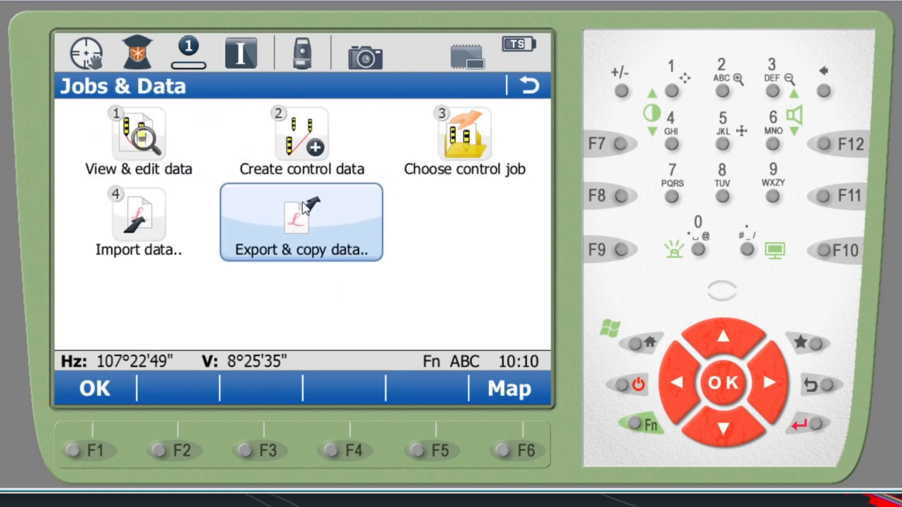
Start a DXF data export with the USB stick as the destination.
left_click(305, 219)
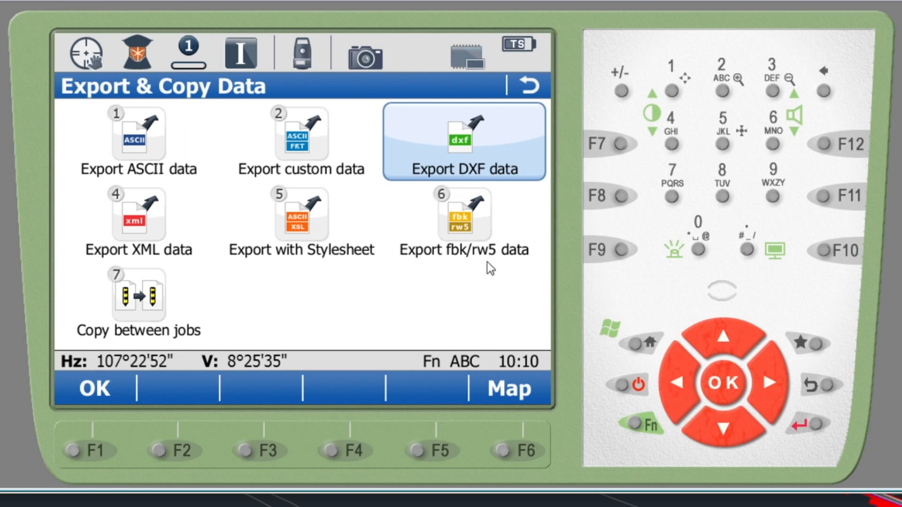
left_click(462, 145)
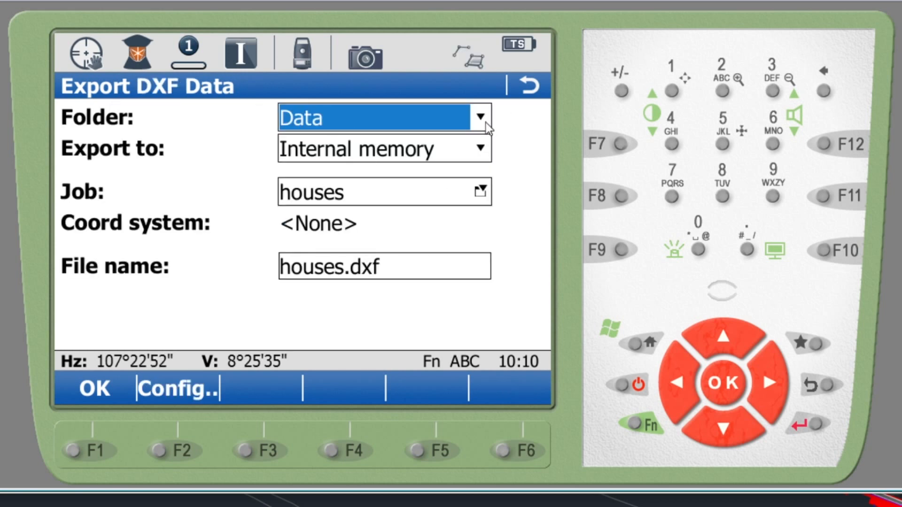
left_click(477, 159)
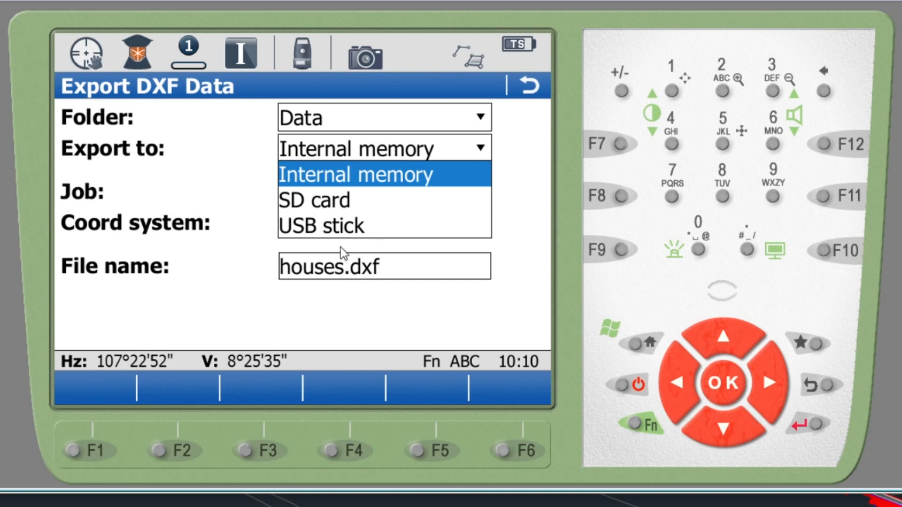
left_click(329, 224)
Export the B SOUTH LVL job from the SD card as a DXF file and choose to export more data.
left_click(484, 188)
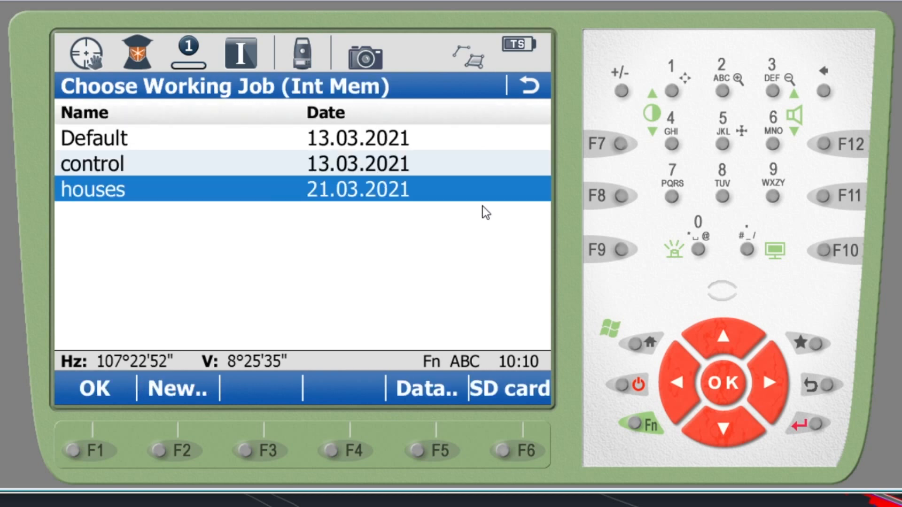
left_click(517, 391)
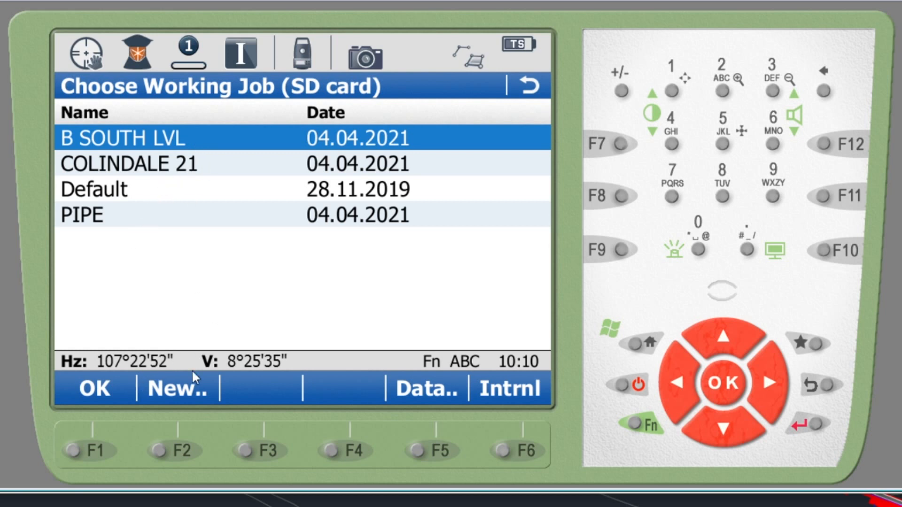
left_click(108, 382)
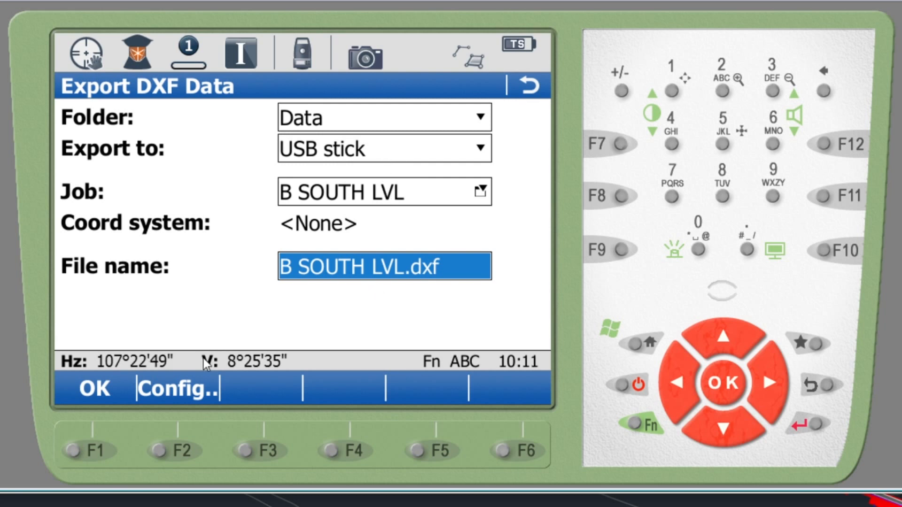
left_click(98, 389)
left_click(506, 389)
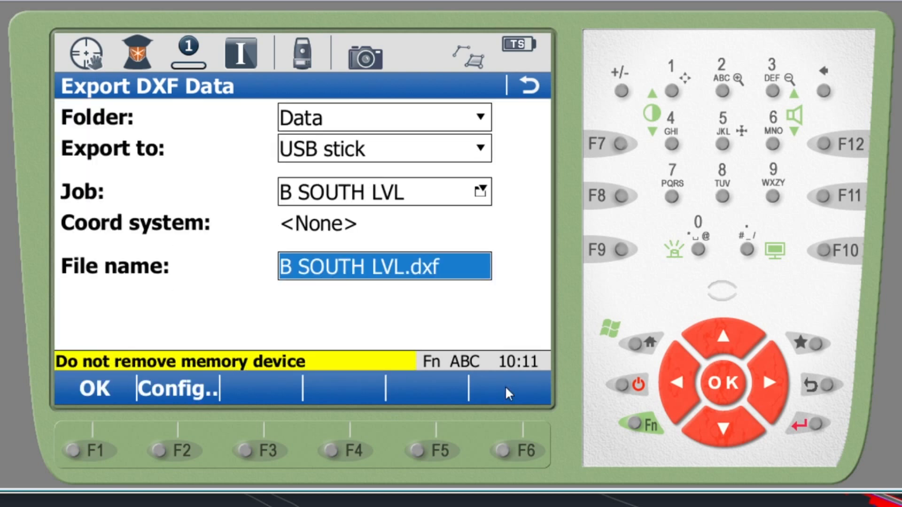
Export the COLINDALE 21 job from the SD card as DXF and choose to export more data.
left_click(480, 192)
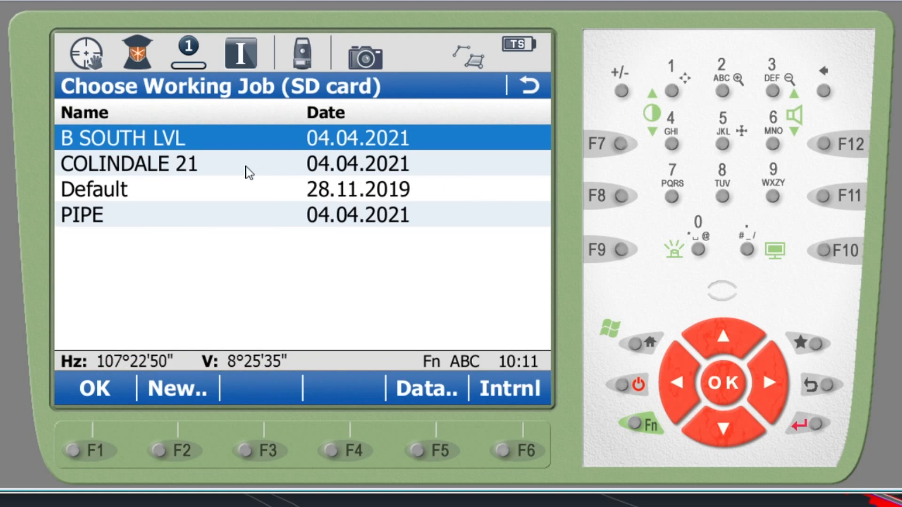
left_click(207, 165)
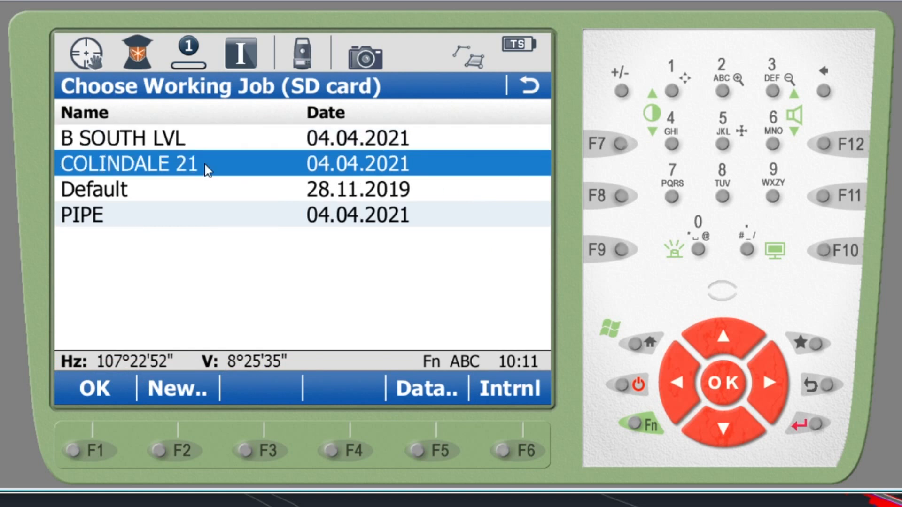
left_click(111, 397)
left_click(118, 384)
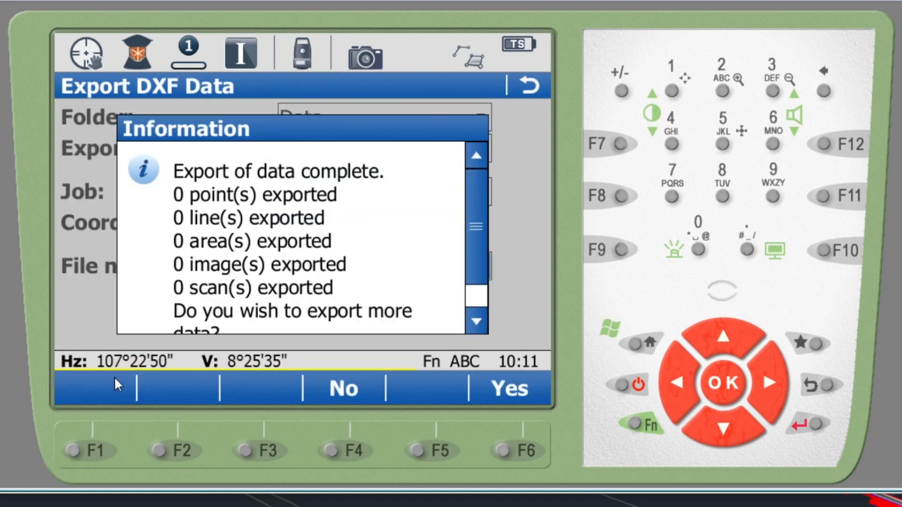
left_click(512, 389)
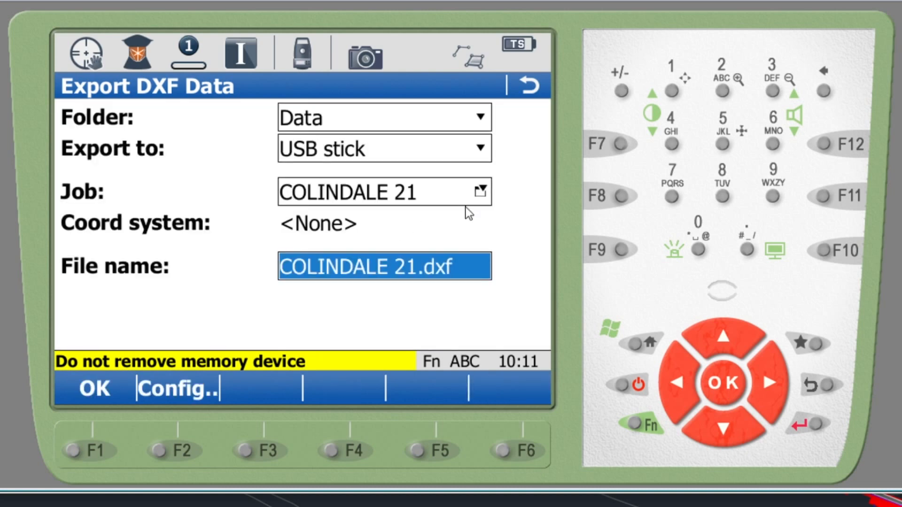
Export the PIPE job from the SD card as DXF and leave the export screen.
left_click(480, 190)
left_click(128, 214)
left_click(109, 388)
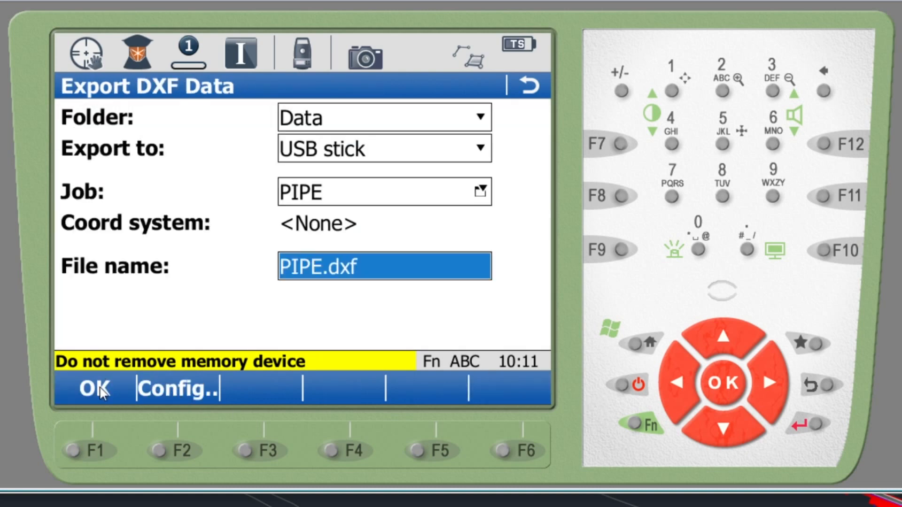
left_click(97, 389)
left_click(540, 389)
left_click(530, 85)
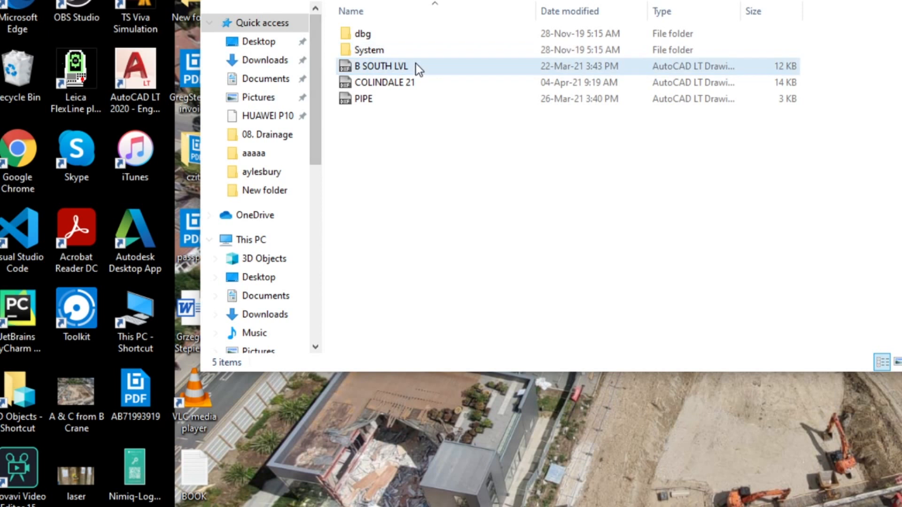
Switch to the computer's file folder and check the exported B SOUTH LVL and COLINDALE 21 DXF files.
left_click(415, 66)
left_click(412, 82)
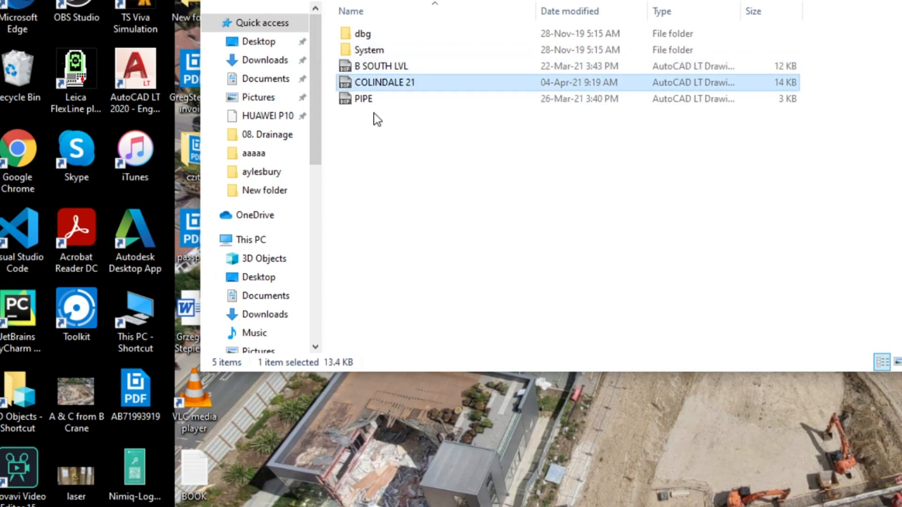
left_click(475, 167)
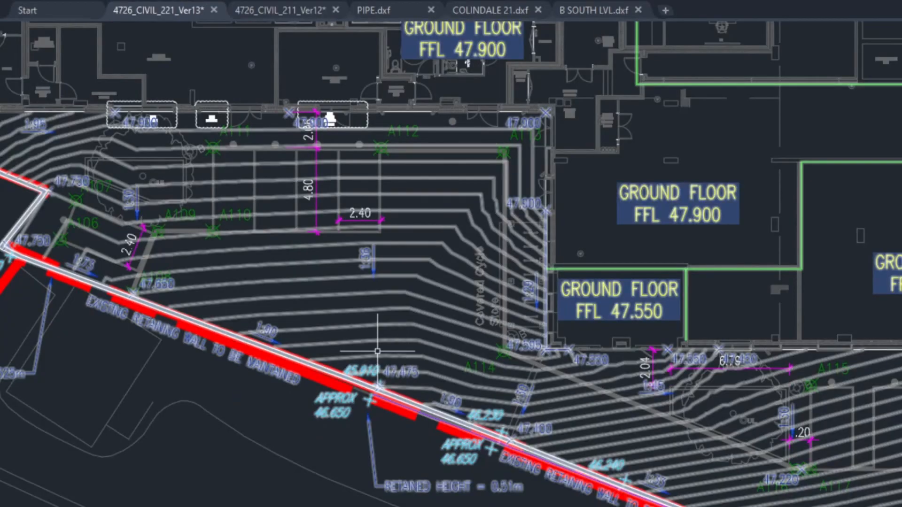
In AutoCAD, query the coordinates of the corner at point A109 in the 4726_CIVIL_221_Ver13 drawing.
scroll(522, 329, "up", 3)
scroll(522, 329, "down", 5)
scroll(520, 282, "up", 5)
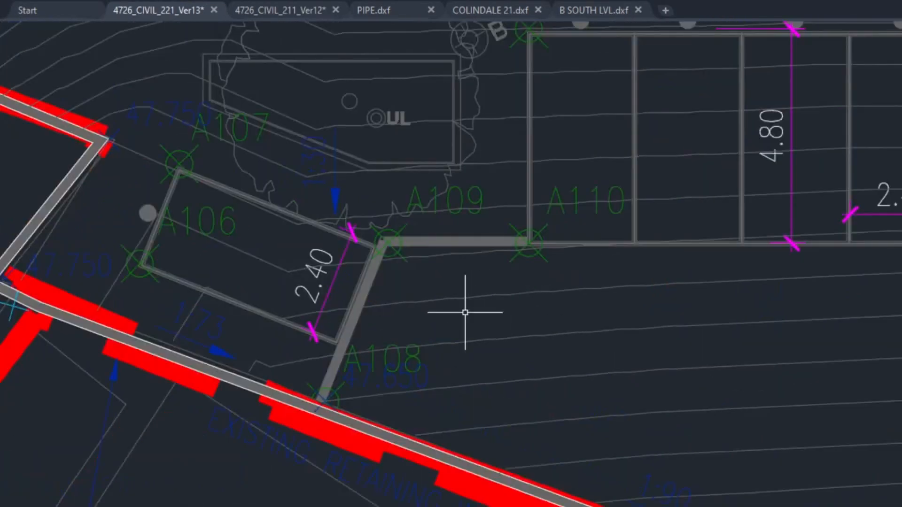
type("id")
key("Return")
left_click(381, 237)
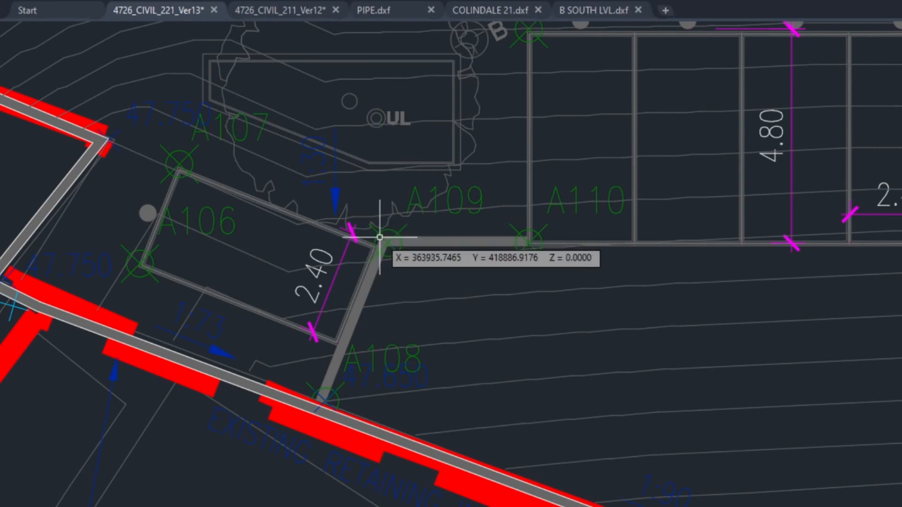
Set the drawing's user coordinate system to World.
scroll(503, 298, "down", 5)
scroll(461, 258, "up", 4)
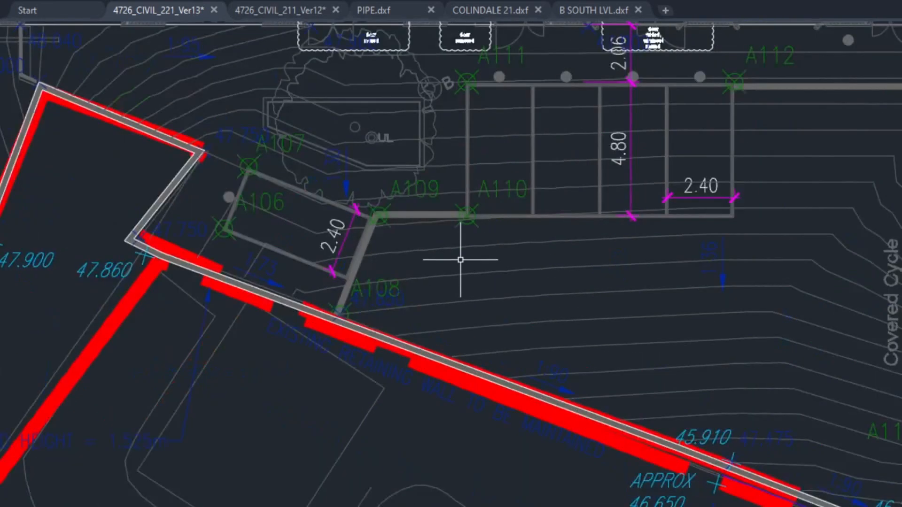
type("UCS")
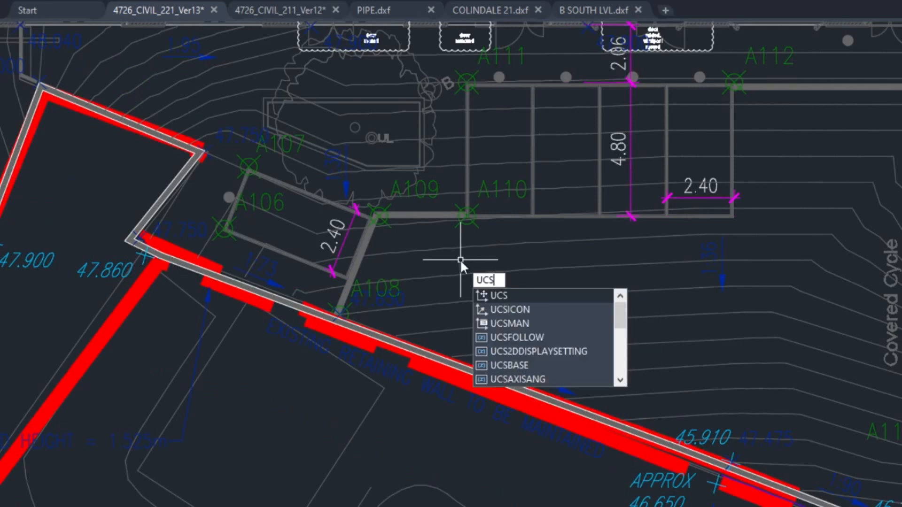
key("Return")
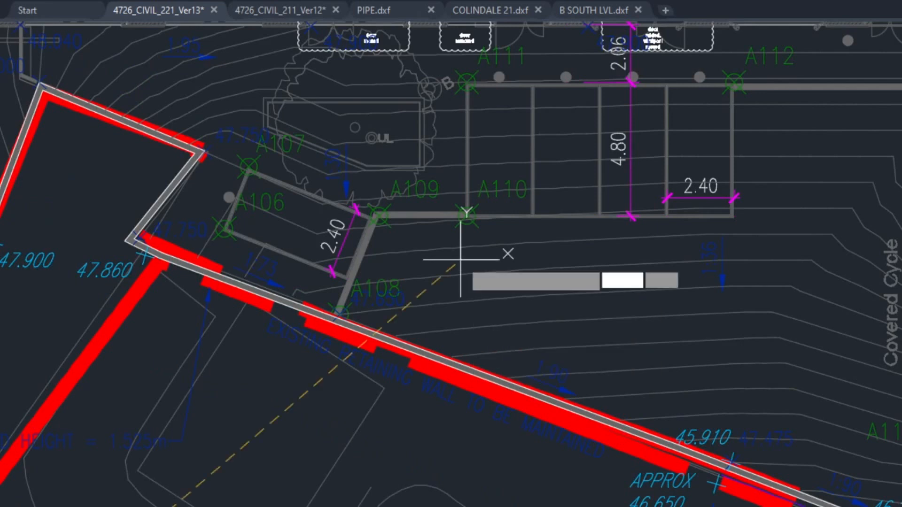
type("W")
key("Return")
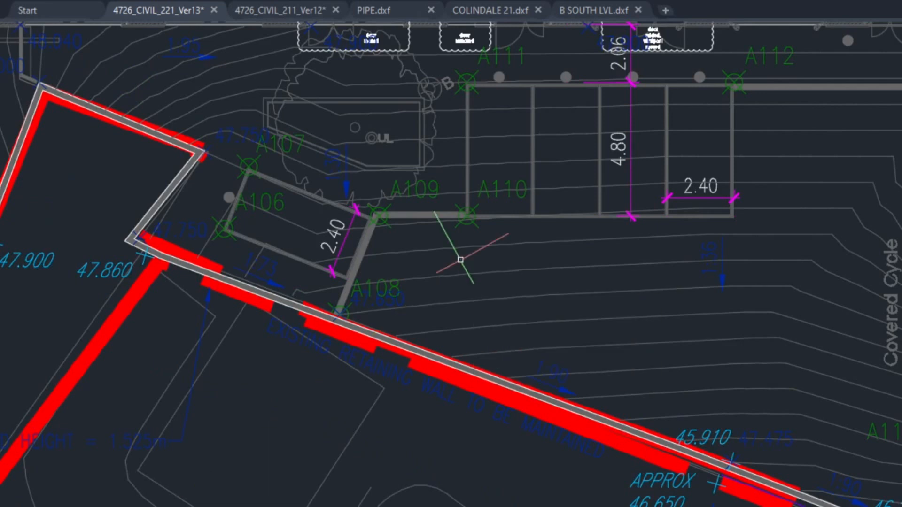
Query the coordinates of the corner at point A109 again in the World coordinate system.
scroll(460, 260, "up", 3)
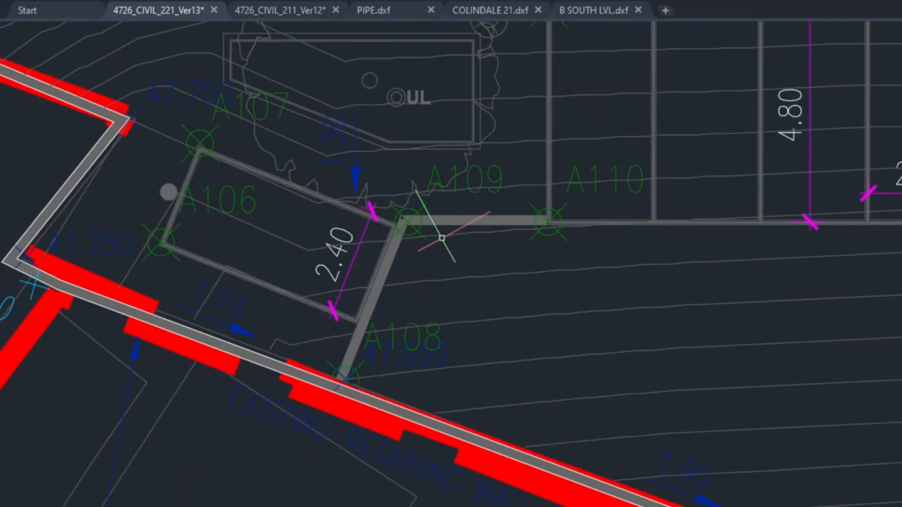
type("ID")
key("Return")
left_click(403, 219)
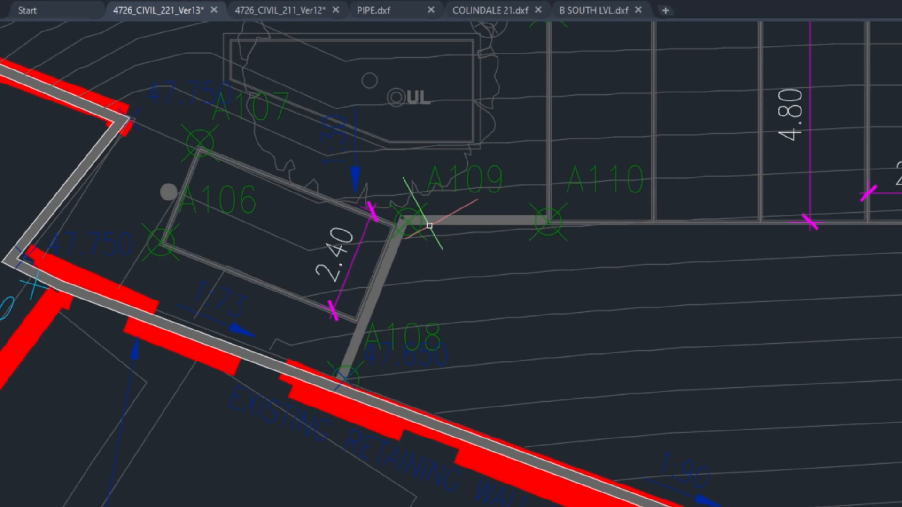
scroll(481, 243, "down", 6)
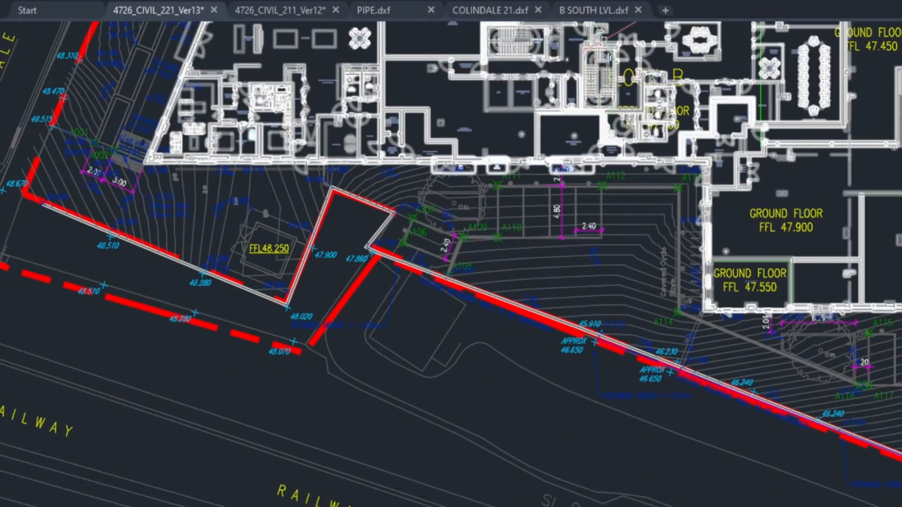
Copy all survey points and level labels in B SOUTH LVL.dxf with base point 0,0.
left_click(602, 8)
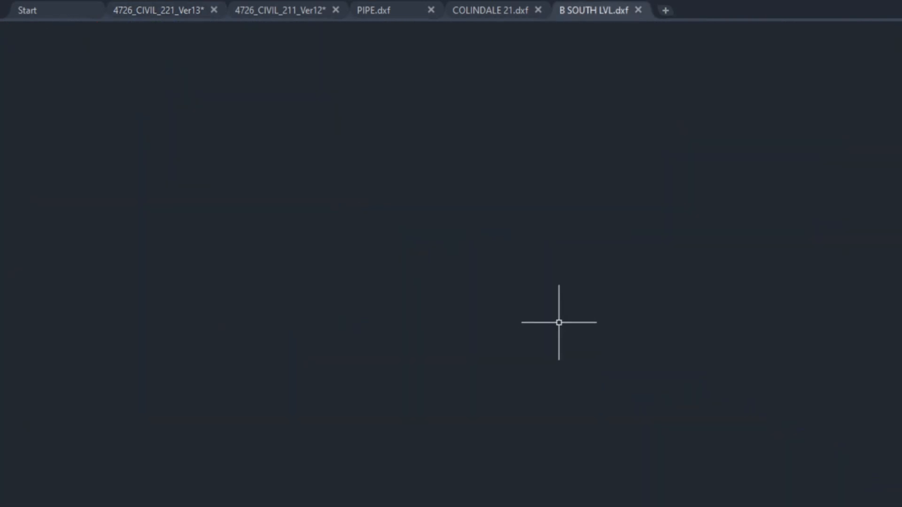
middle_click(597, 320)
middle_click(597, 319)
scroll(597, 320, "down", 2)
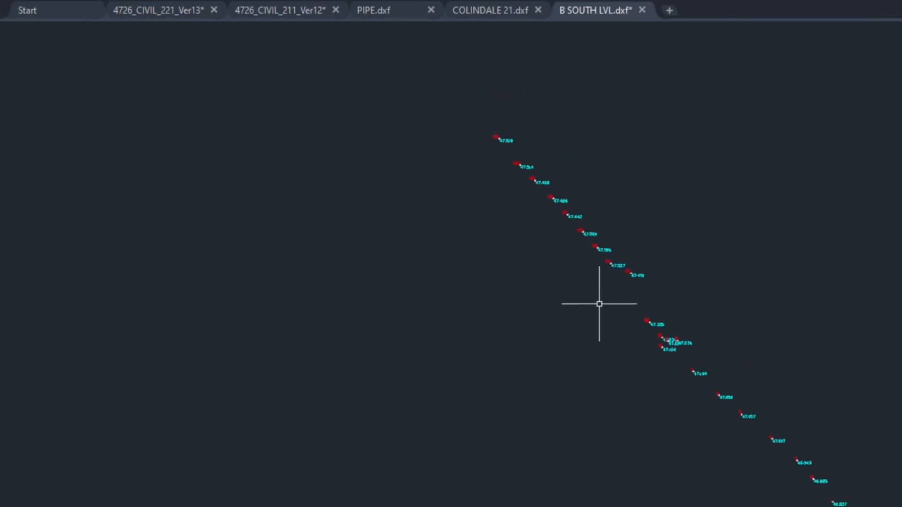
left_click(901, 506)
left_click(469, 113)
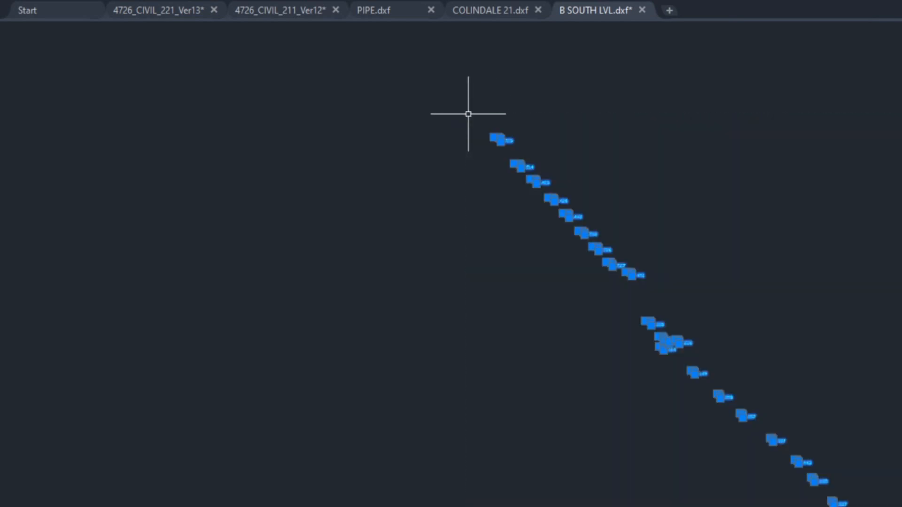
key("ctrl+shift+c")
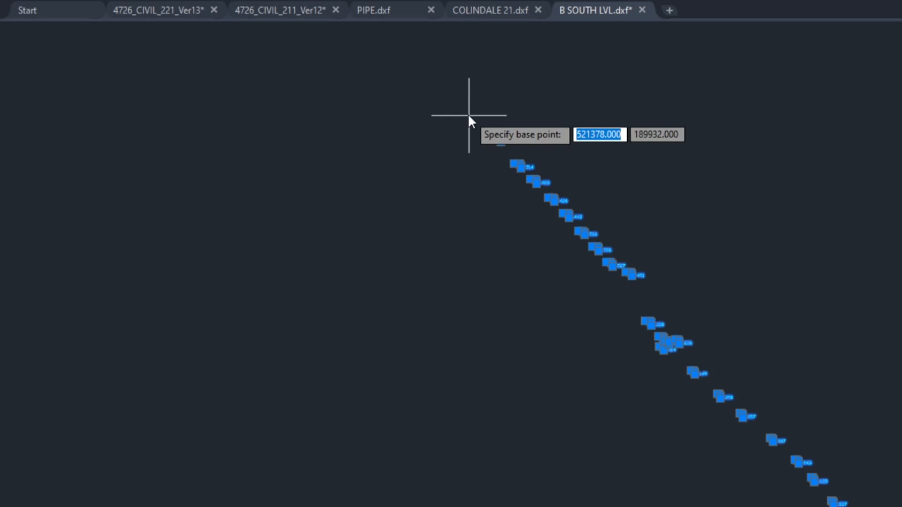
type("0")
key("Tab")
type("0")
key("Return")
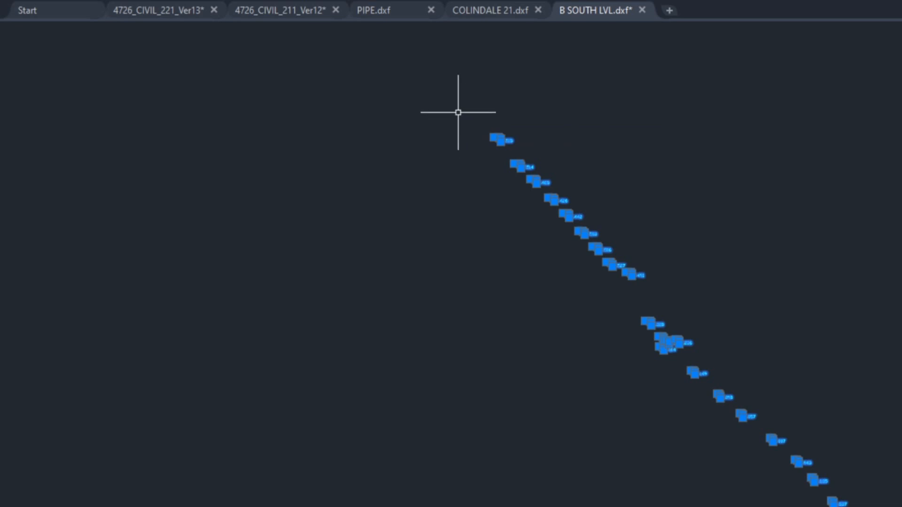
Paste the copied survey points into the 4726_CIVIL_221_Ver13 drawing at insertion point 0,0.
left_click(189, 10)
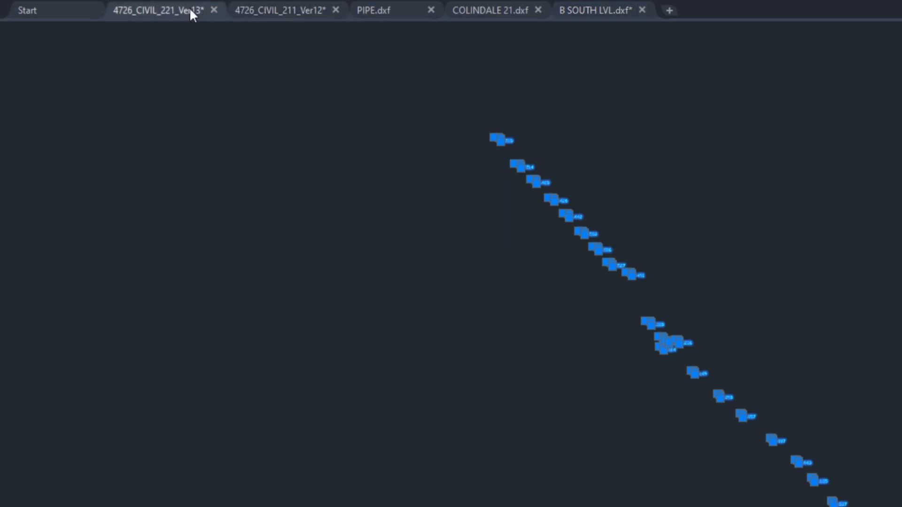
scroll(523, 353, "up", 2)
middle_click_drag(520, 352, 468, 369)
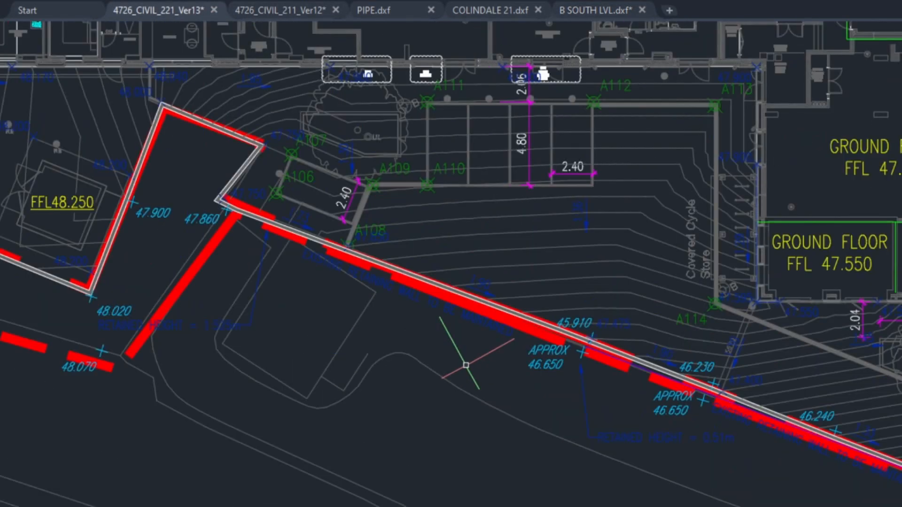
key("ctrl+v")
type("0,0")
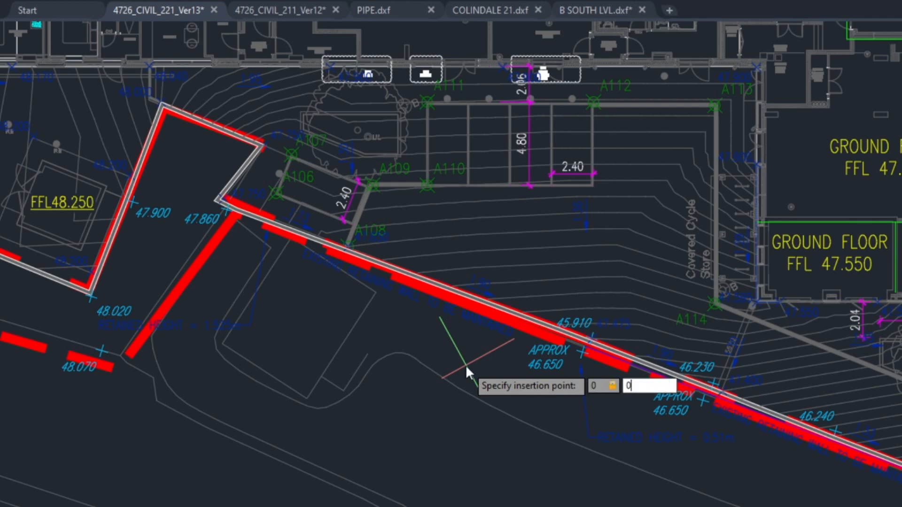
key("Return")
Examine the pasted survey points and their levels along the existing retaining wall against the design levels.
scroll(556, 288, "up", 3)
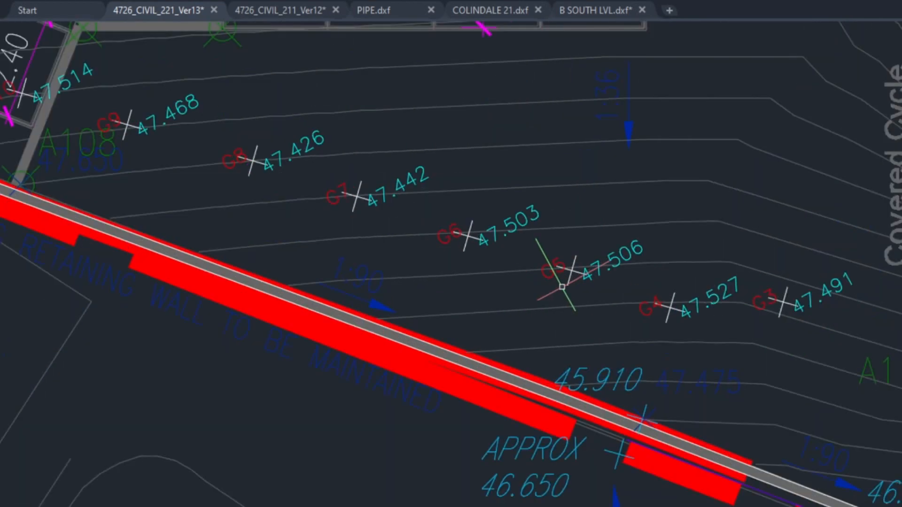
scroll(552, 288, "down", 3)
scroll(679, 312, "up", 1)
scroll(640, 305, "down", 1)
middle_click_drag(845, 446, 814, 325)
scroll(777, 346, "down", 2)
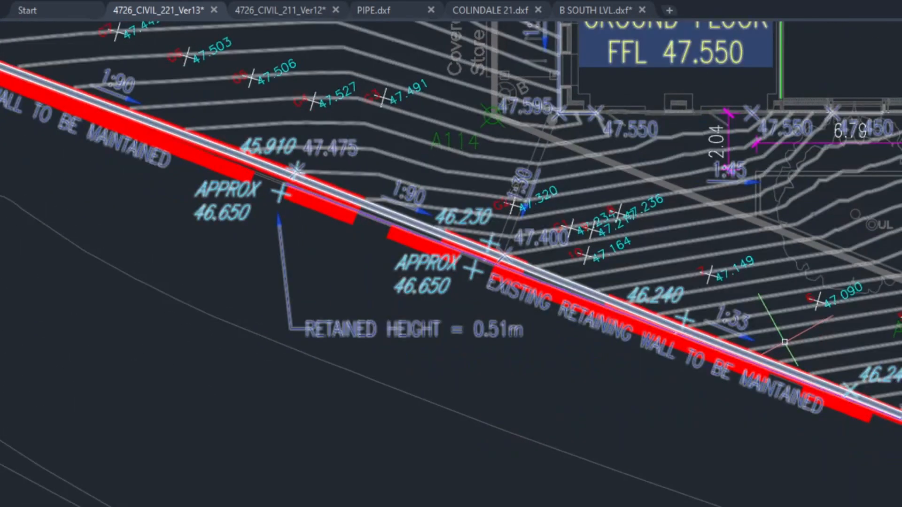
scroll(804, 354, "down", 2)
scroll(803, 354, "up", 1)
scroll(636, 304, "up", 3)
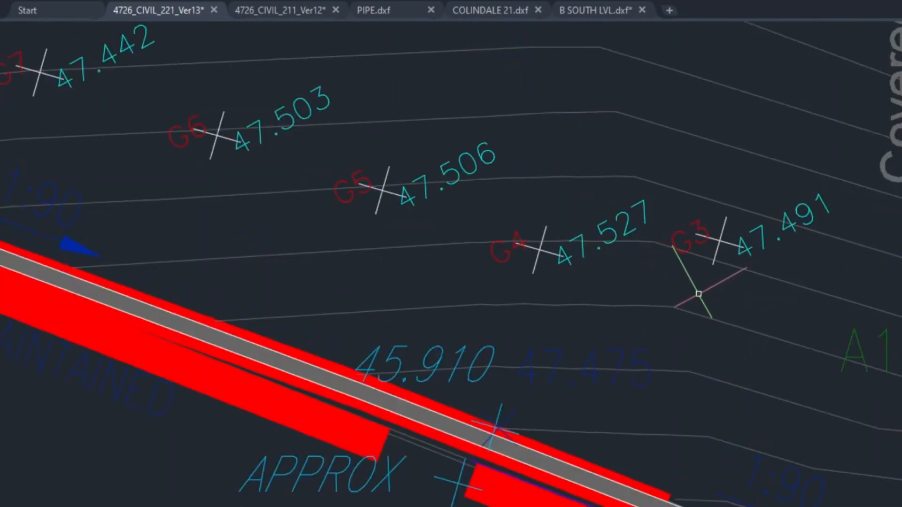
Review pasted points G3 to G9 against the design contours between the parking bays and the retaining wall.
scroll(697, 350, "down", 2)
scroll(503, 179, "down", 3)
middle_click_drag(508, 201, 512, 264)
scroll(553, 278, "up", 3)
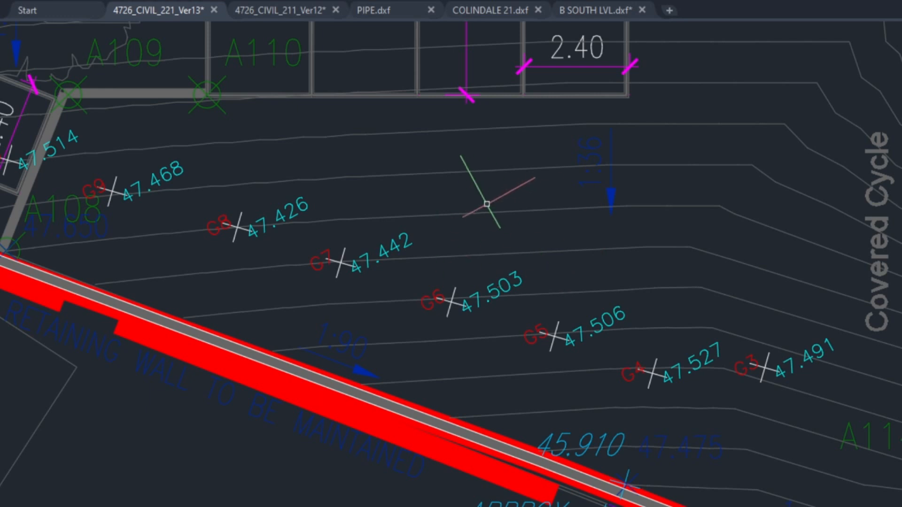
scroll(526, 235, "down", 3)
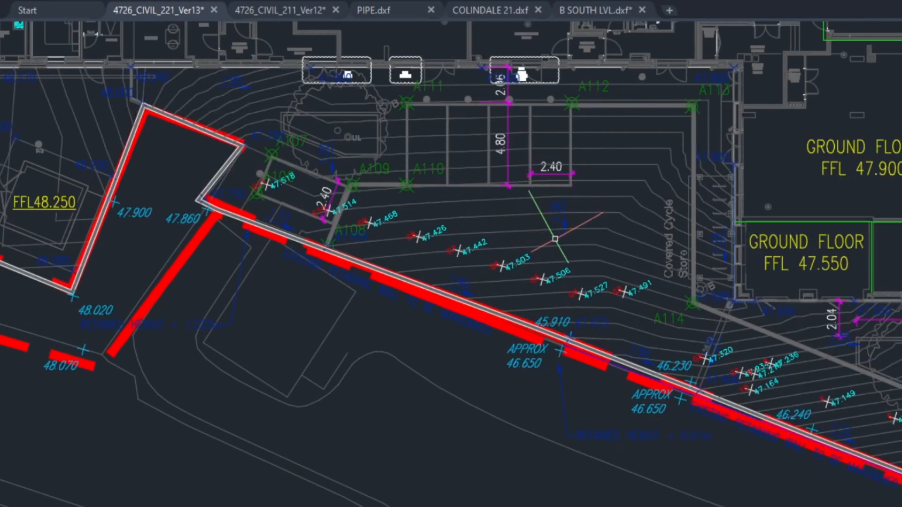
middle_click_drag(556, 239, 504, 257)
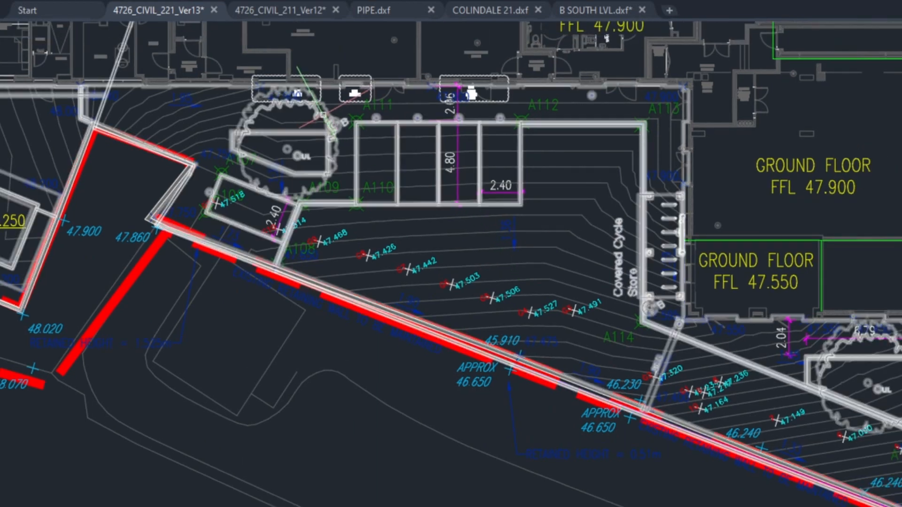
Switch to the 4726_CIVIL_211_Ver12 drawing and inspect the perforated pipe run from manhole S2-16.
left_click(284, 9)
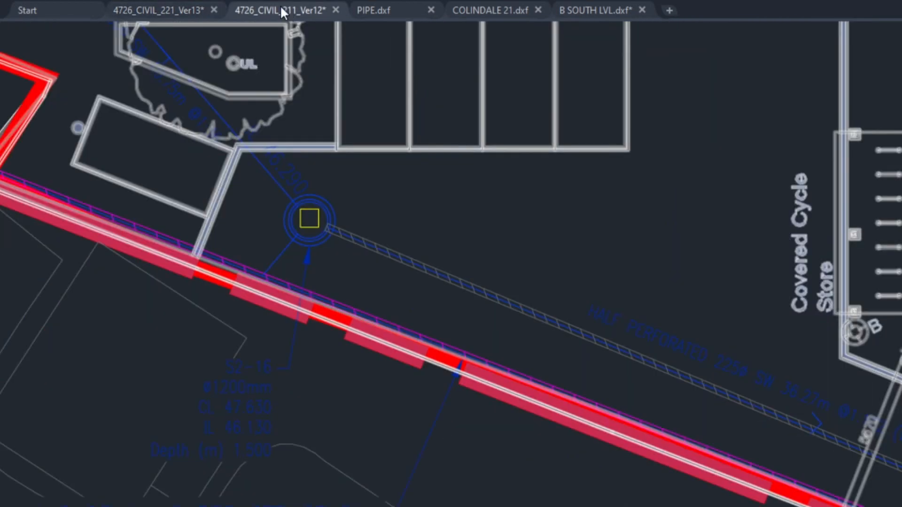
left_click(520, 266)
left_click(500, 233)
mouse_move(496, 247)
middle_mouse_down()
mouse_move(524, 199)
mouse_move(532, 262)
middle_mouse_up()
scroll(523, 199, "down", 4)
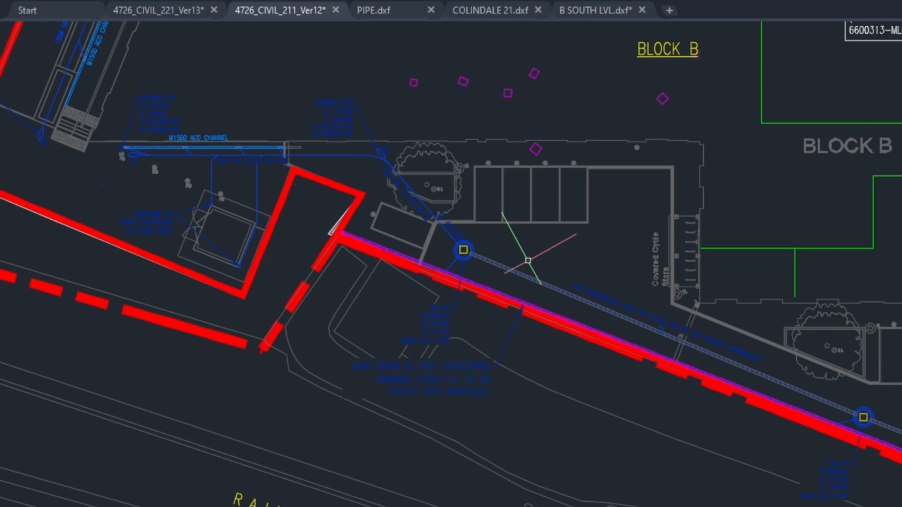
middle_click_drag(527, 262, 515, 230)
scroll(509, 243, "up", 4)
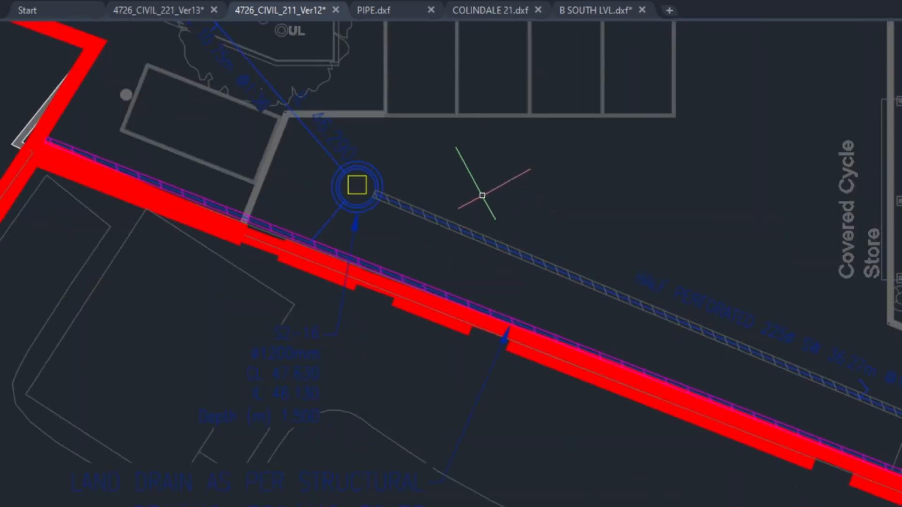
Copy survey point P1 with its labels in PIPE.dxf, using base point 0,0.
left_click(387, 12)
scroll(554, 222, "down", 6)
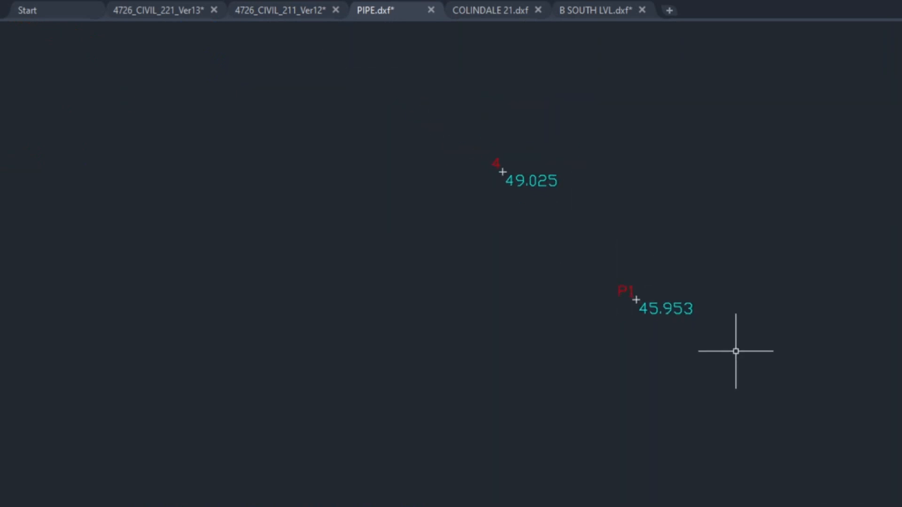
left_click(715, 341)
left_click(639, 249)
scroll(644, 322, "up", 5)
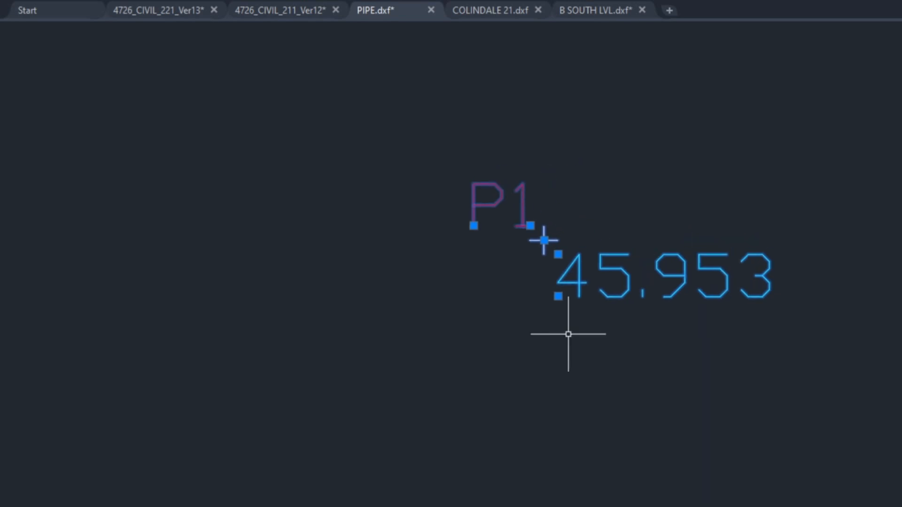
key("ctrl+shift+c")
type("0,0")
key("Return")
Paste the copied pipe point P1 into the 4726_CIVIL_211_Ver12 drawing at its original coordinates.
left_click(292, 10)
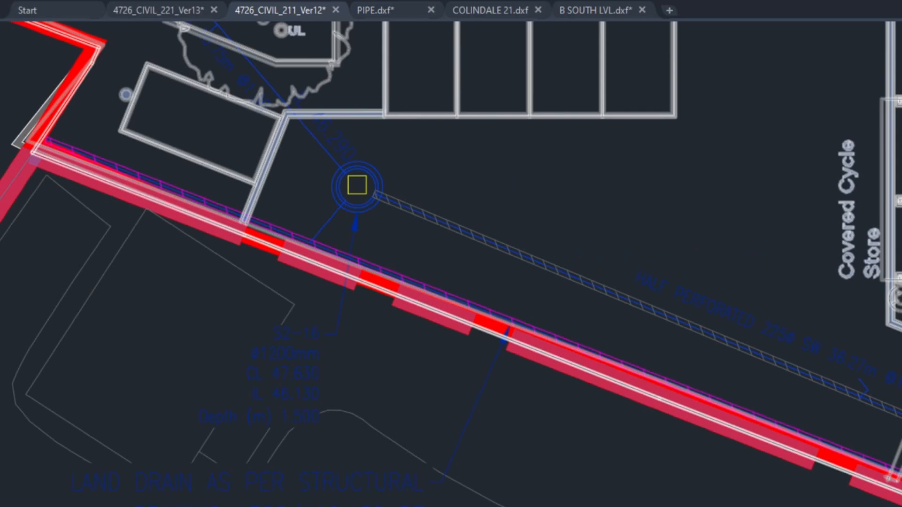
key("ctrl+v")
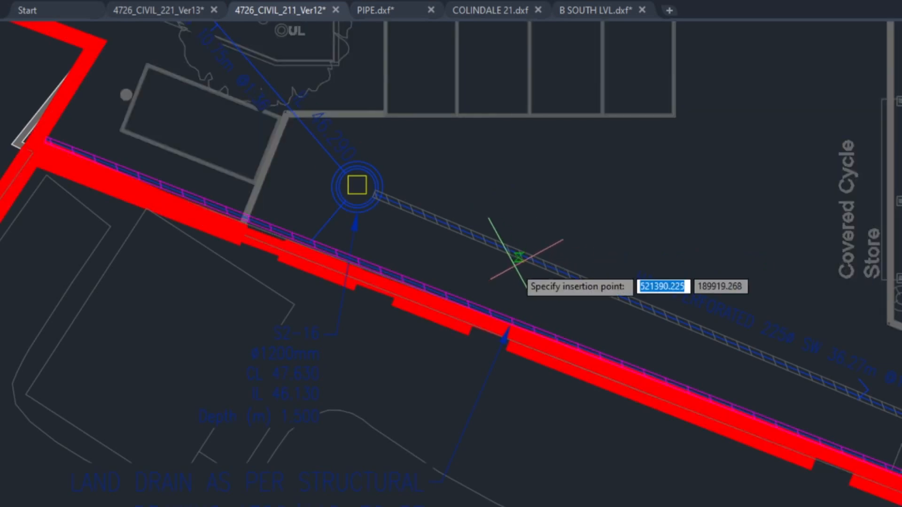
left_click(516, 259)
scroll(510, 258, "up", 4)
middle_click_drag(403, 262, 555, 318)
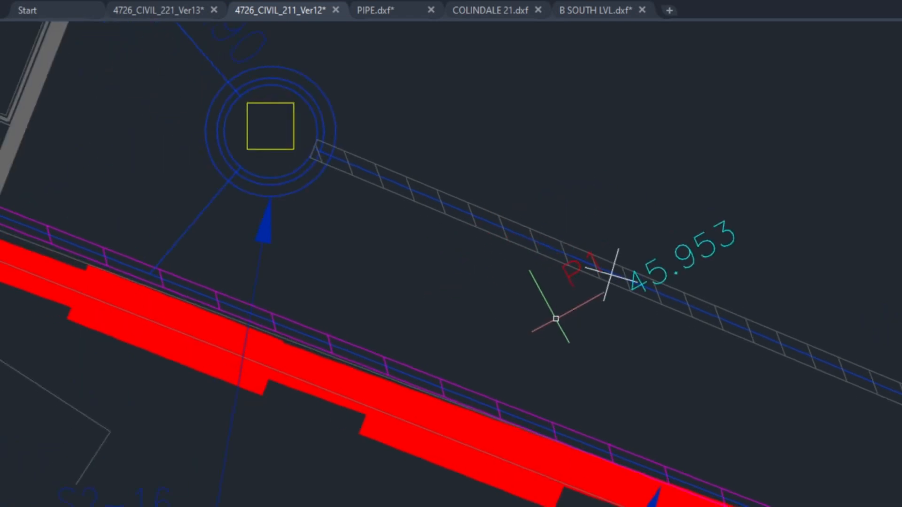
Examine the position and level of pasted point P1 against the pipe run and the invert levels at manhole S2-16.
scroll(694, 287, "down", 5)
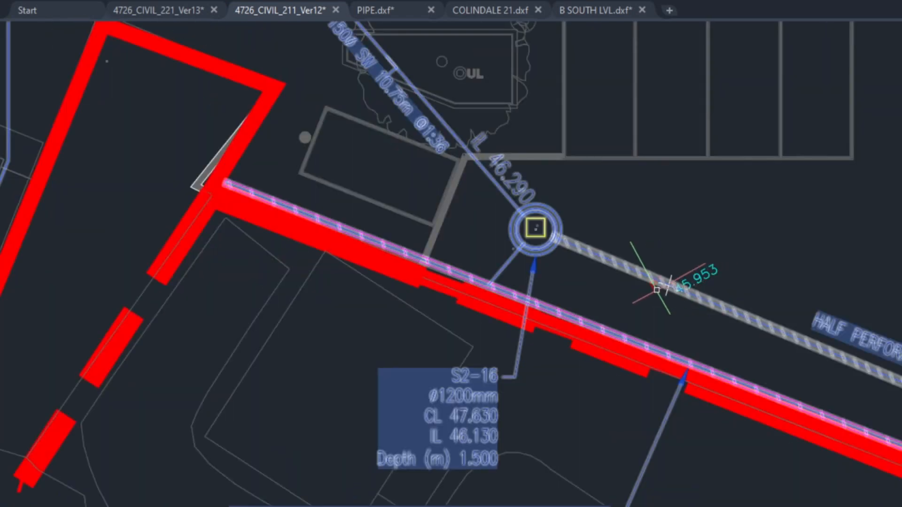
scroll(639, 282, "up", 2)
middle_click_drag(623, 221, 738, 296)
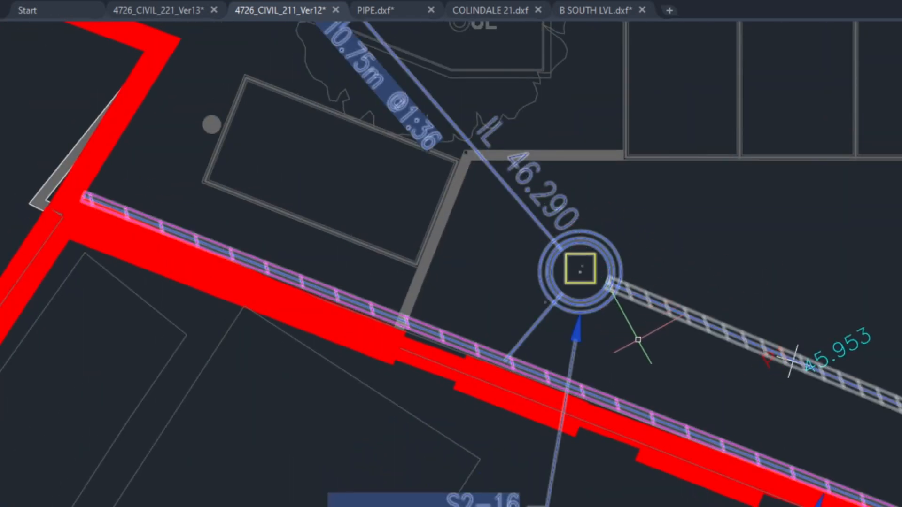
middle_click_drag(668, 363, 643, 321)
middle_click_drag(507, 500, 569, 388)
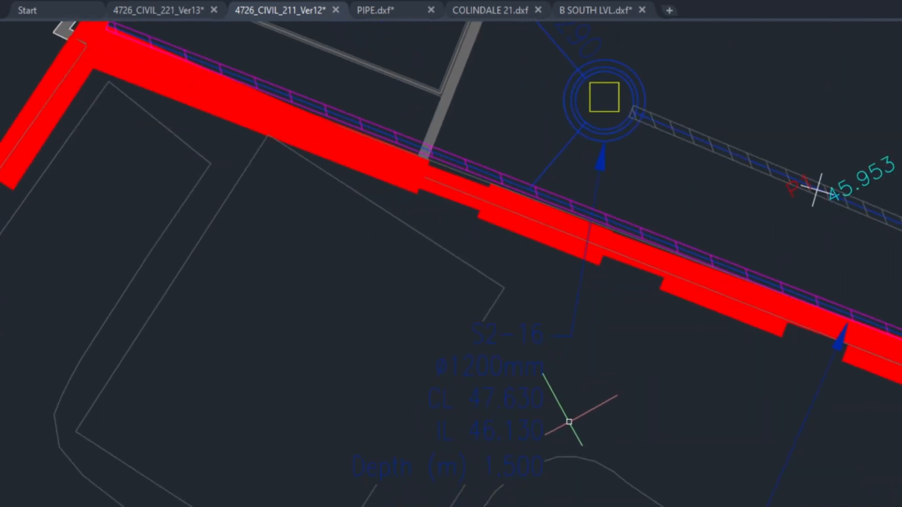
scroll(681, 244, "down", 2)
middle_click_drag(686, 241, 618, 305)
scroll(638, 281, "up", 2)
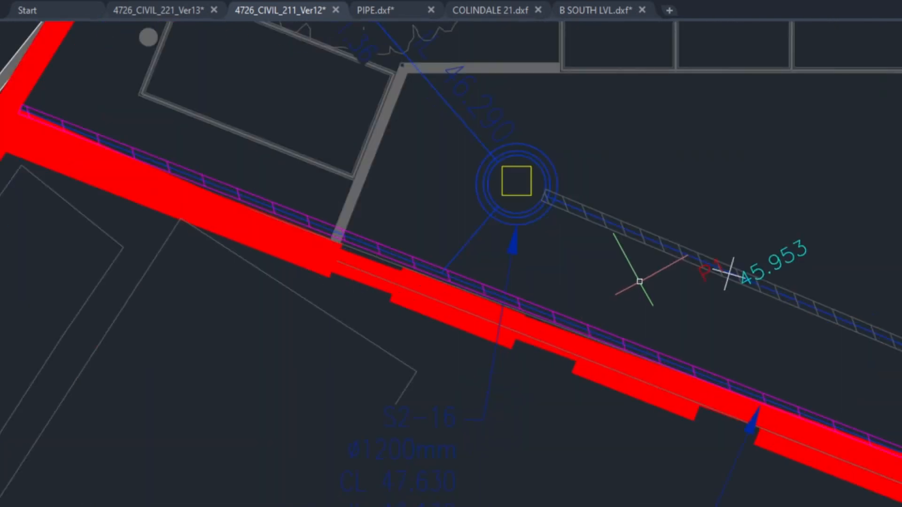
scroll(563, 211, "down", 3)
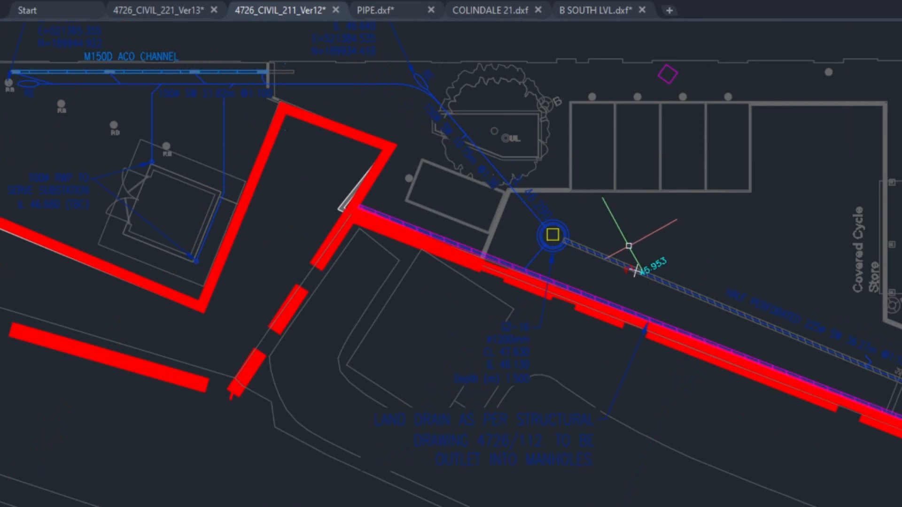
scroll(625, 245, "up", 1)
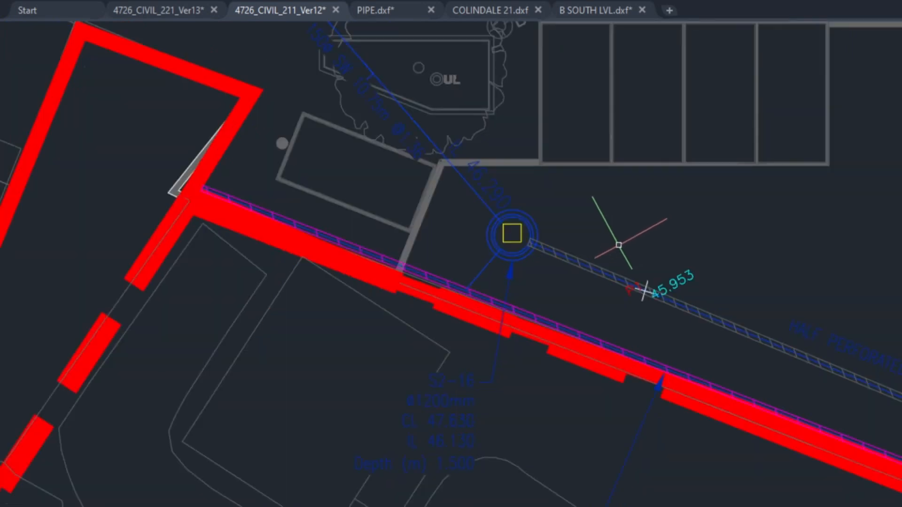
scroll(619, 244, "down", 2)
middle_click_drag(618, 246, 571, 268)
scroll(572, 264, "up", 4)
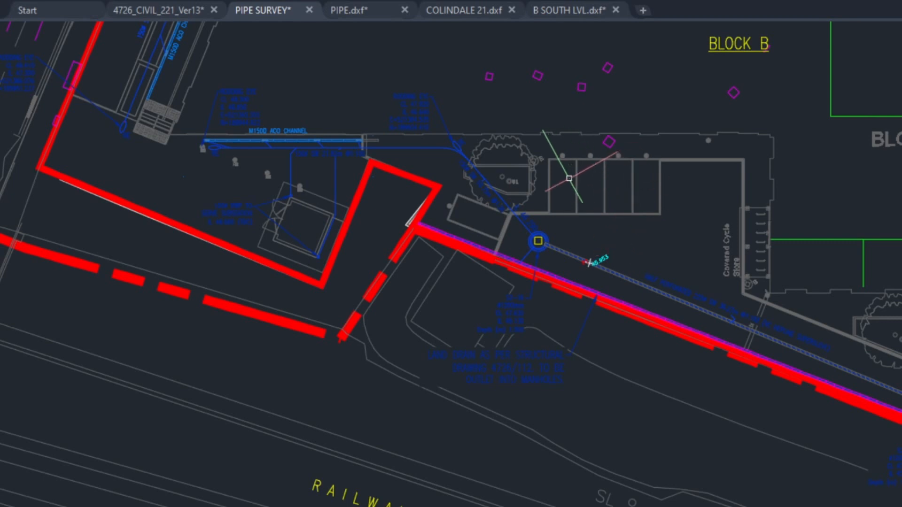
middle_click_drag(571, 178, 606, 164)
Delete the overlay of design contours and levels from the 4726_CIVIL_221_Ver13 drawing.
left_click(160, 7)
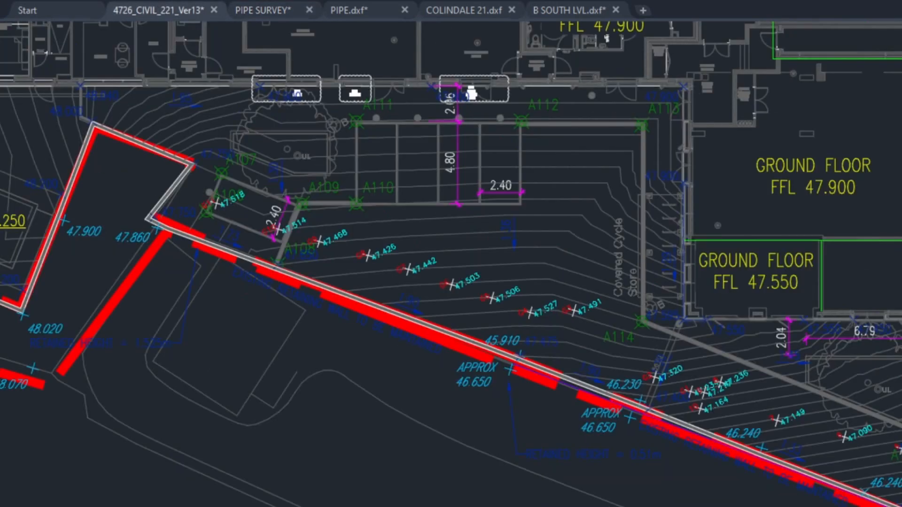
scroll(512, 310, "down", 3)
scroll(557, 218, "up", 3)
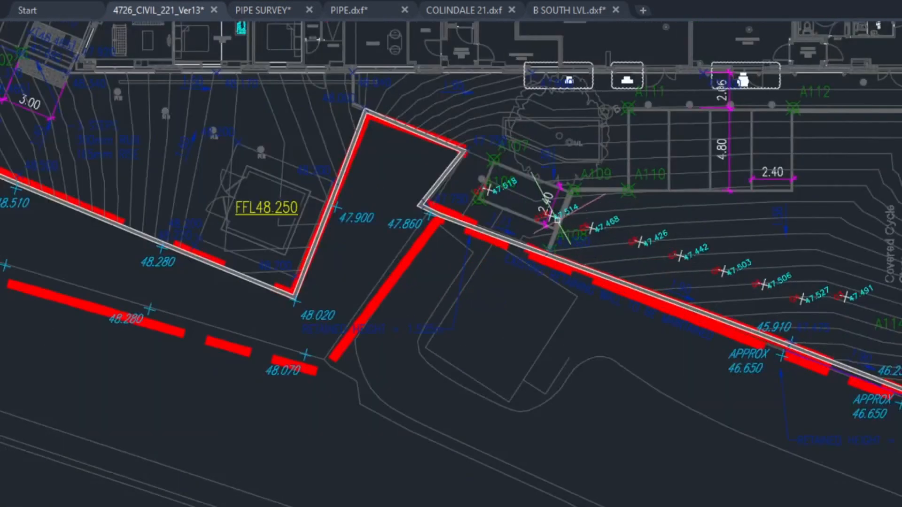
middle_click_drag(556, 220, 556, 316)
left_click(713, 323)
left_click(717, 296)
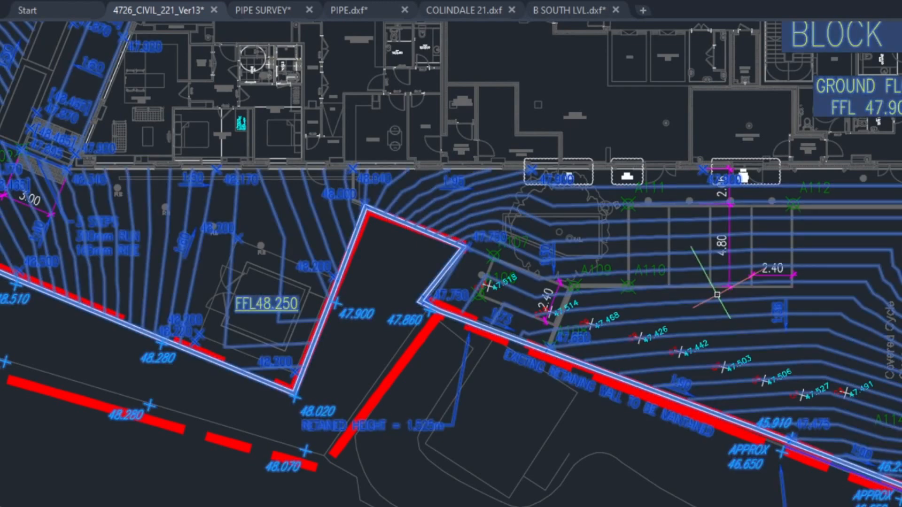
key("Delete")
Delete the setting-out points with their dimensions, and the detailed floor plans of the buildings.
scroll(717, 295, "down", 3)
scroll(645, 267, "up", 2)
left_click(656, 273)
key("Delete")
middle_click_drag(619, 156, 616, 182)
left_click(616, 173)
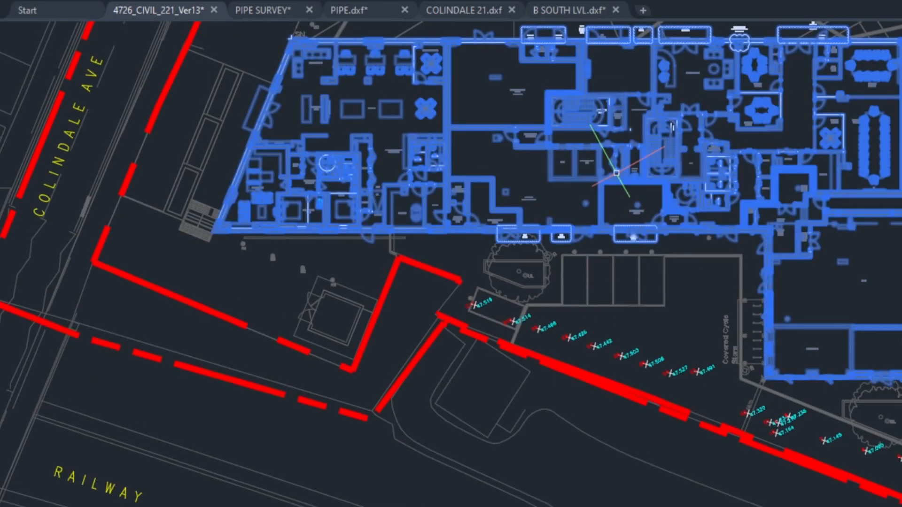
key("Delete")
Delete the pasted survey points along the retaining wall and the red site boundary lines.
scroll(614, 201, "down", 2)
left_click(486, 182)
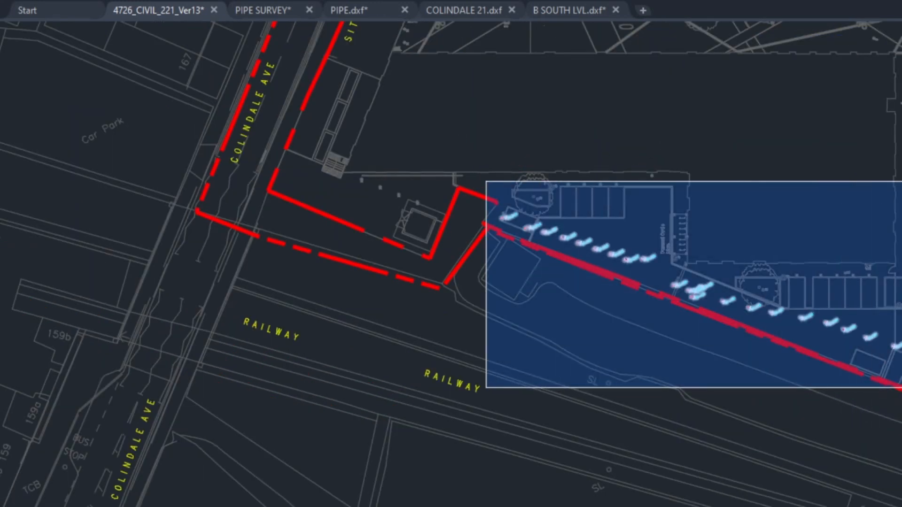
left_click(901, 388)
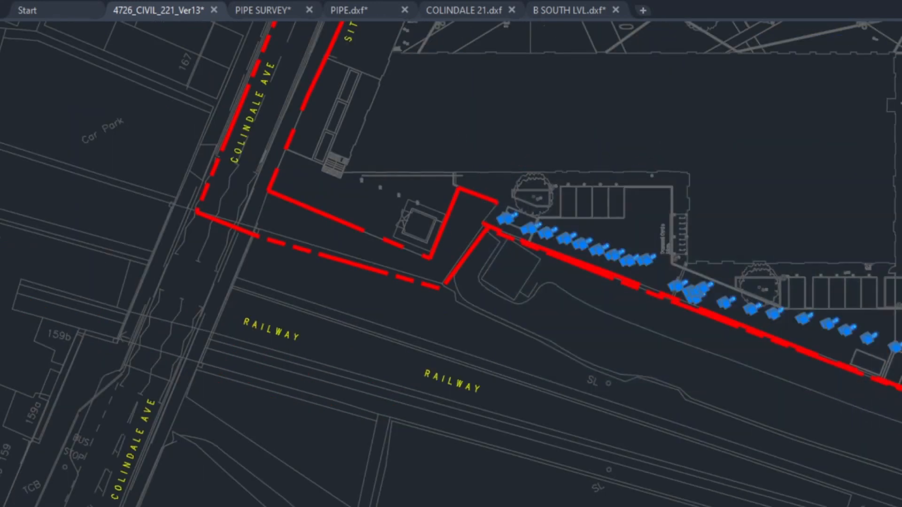
key("Delete")
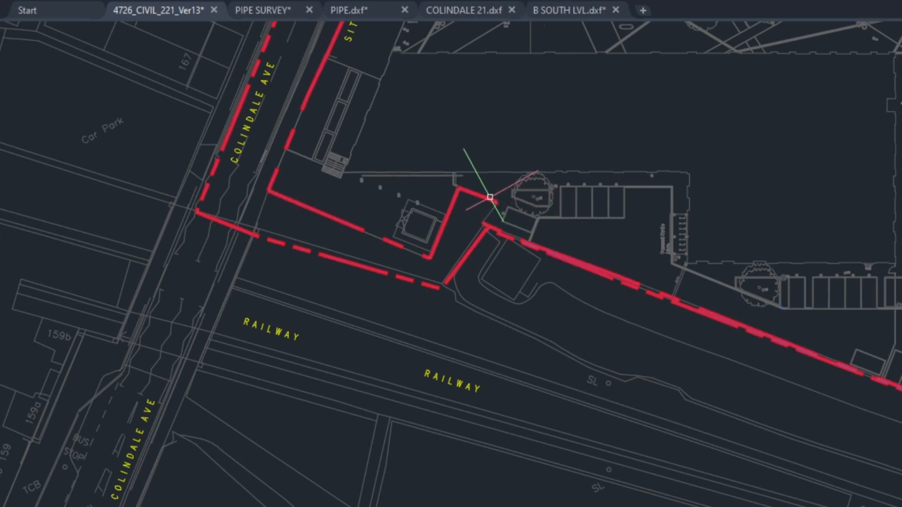
key("Delete")
Remove the large white frame rectangles around the site and select the note inside the eastern building outline.
scroll(597, 167, "down", 2)
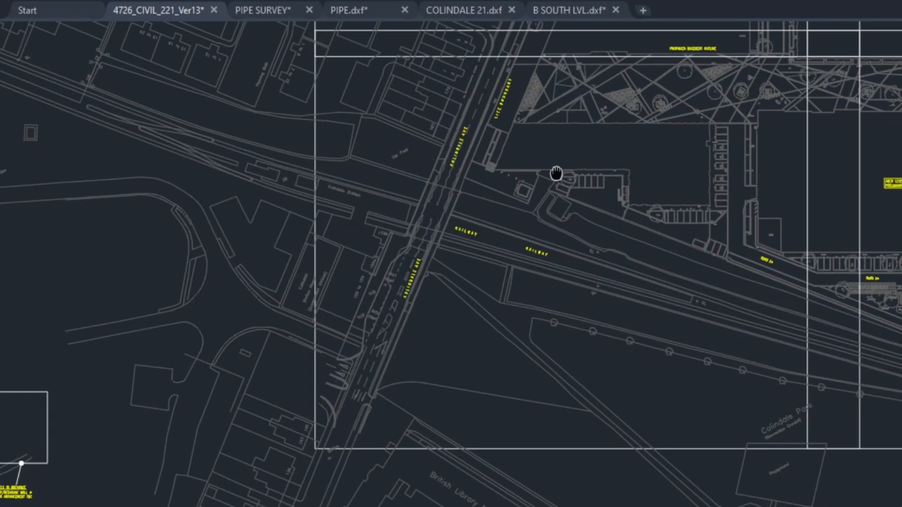
scroll(607, 185, "up", 1)
left_click(842, 209)
key("Delete")
scroll(901, 219, "down", 2)
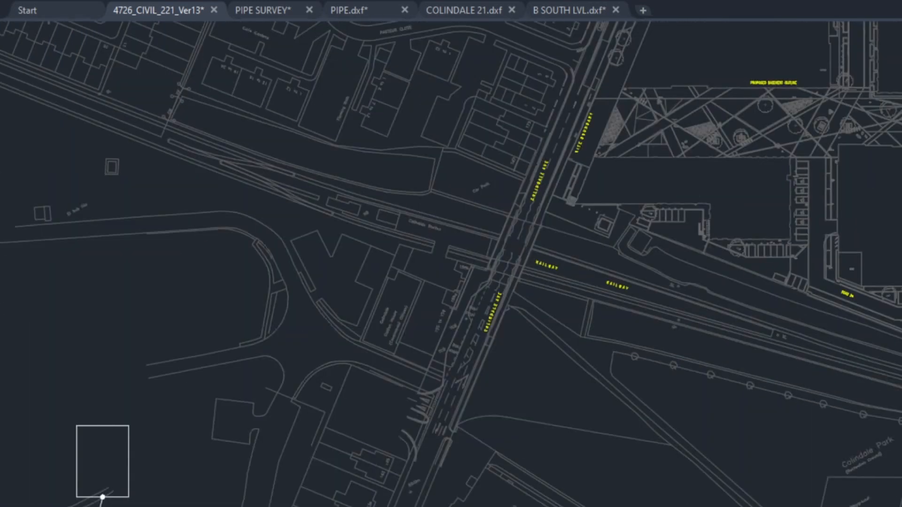
scroll(901, 207, "up", 2)
left_click(901, 229)
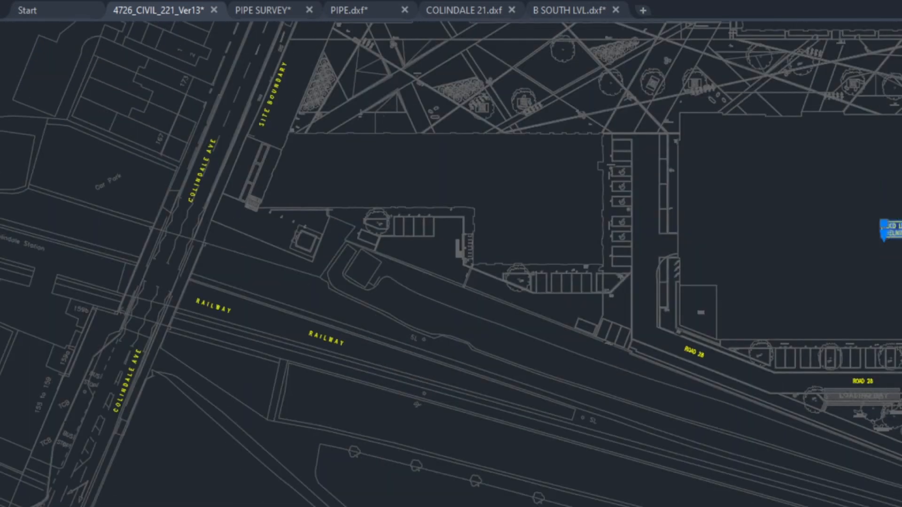
Select all text similar to the ROAD 2B label and delete it from the site drawing.
scroll(846, 302, "down", 2)
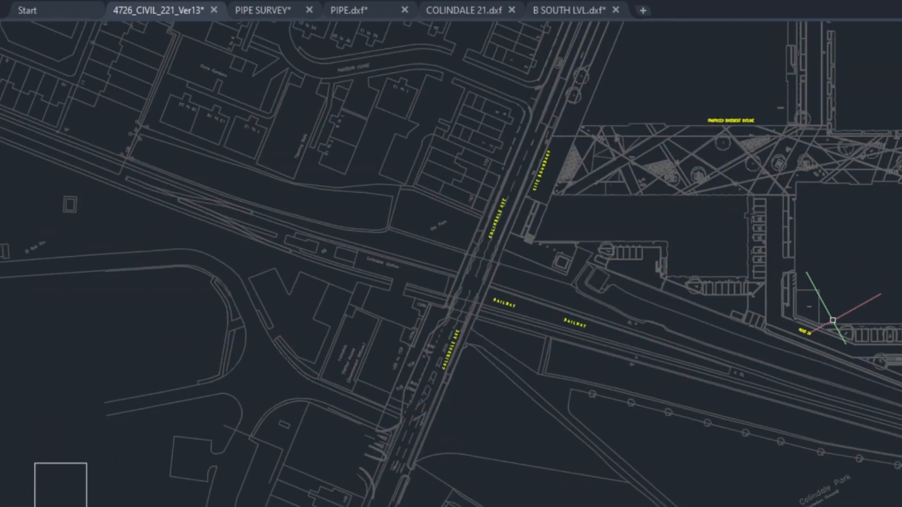
scroll(817, 316, "up", 4)
left_click(768, 311)
right_click(767, 311)
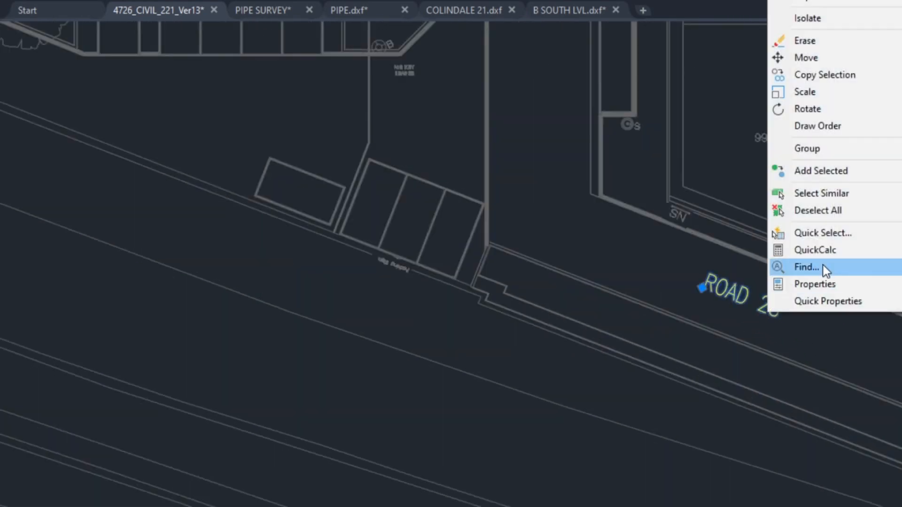
left_click(844, 196)
key("Delete")
scroll(792, 238, "down", 4)
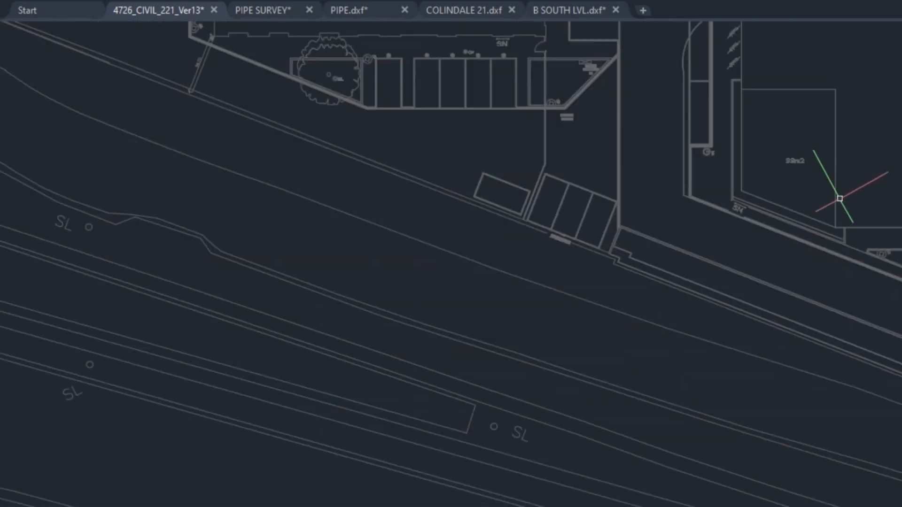
mouse_move(753, 161)
middle_mouse_down()
mouse_move(691, 277)
mouse_move(752, 291)
middle_mouse_up()
scroll(757, 290, "down", 2)
Copy all survey points in COLINDALE 21.dxf with base point 0,0.
mouse_move(855, 291)
middle_mouse_down()
mouse_move(723, 388)
mouse_move(605, 325)
middle_mouse_up()
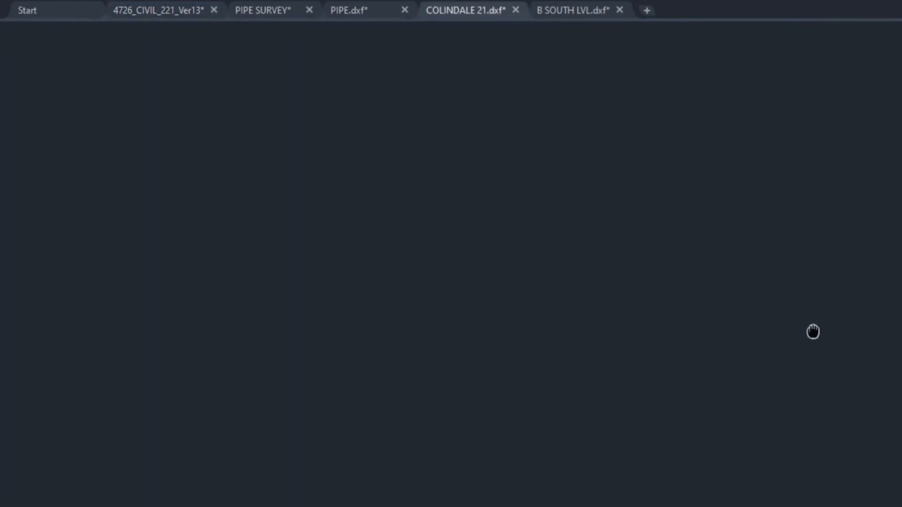
scroll(821, 330, "down", 2)
middle_click_drag(821, 330, 625, 297)
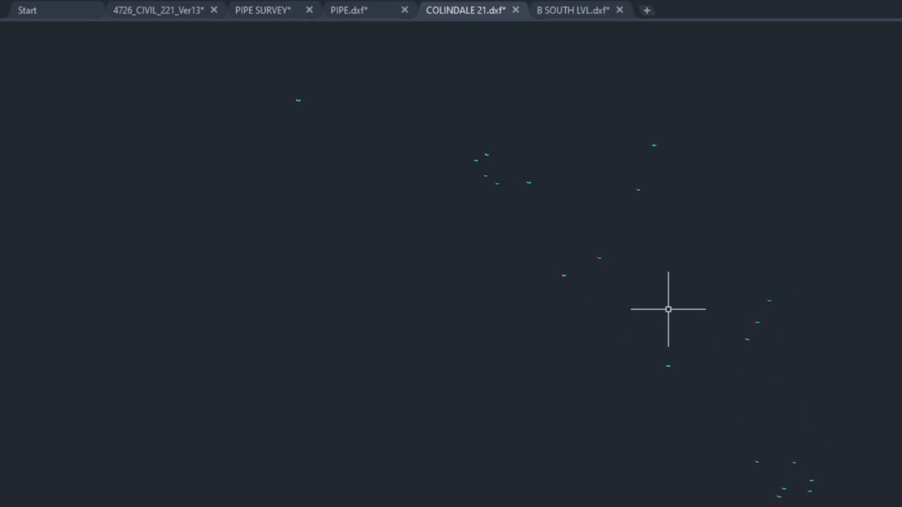
scroll(751, 306, "down", 1)
left_click(885, 451)
left_click(504, 137)
key("ctrl+shift+c")
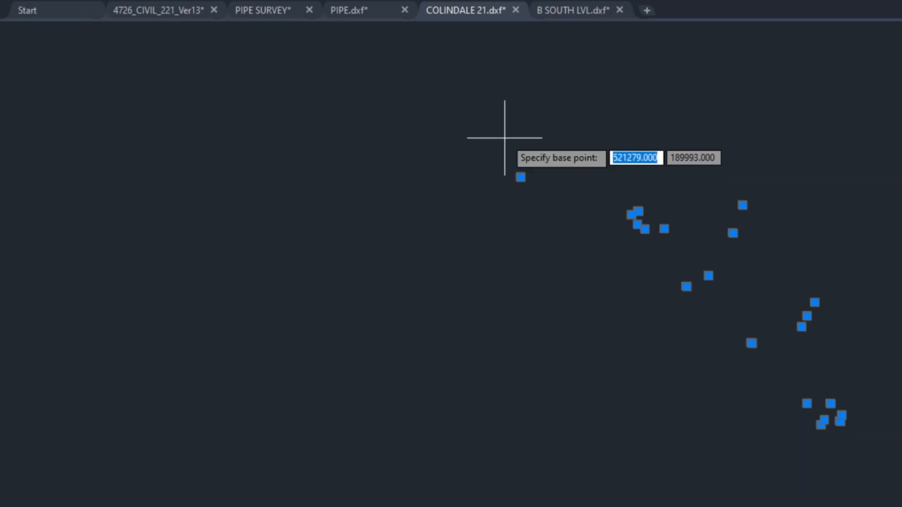
type("0,0")
key("Return")
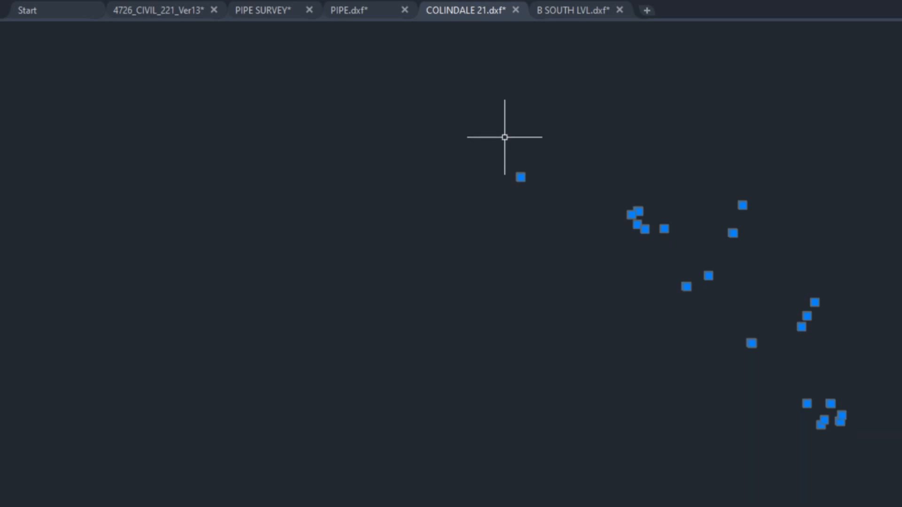
Paste the copied COLINDALE 21 survey points into the 4726_CIVIL_221_Ver13 drawing at insertion point 0,0.
left_click(192, 13)
scroll(690, 329, "up", 5)
key("ctrl+v")
type("0,0")
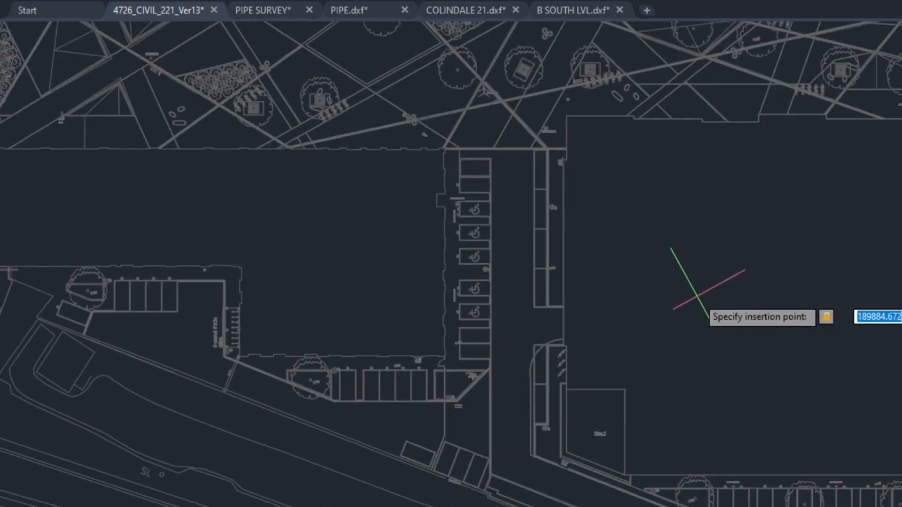
key("Return")
scroll(697, 296, "down", 3)
scroll(655, 183, "up", 6)
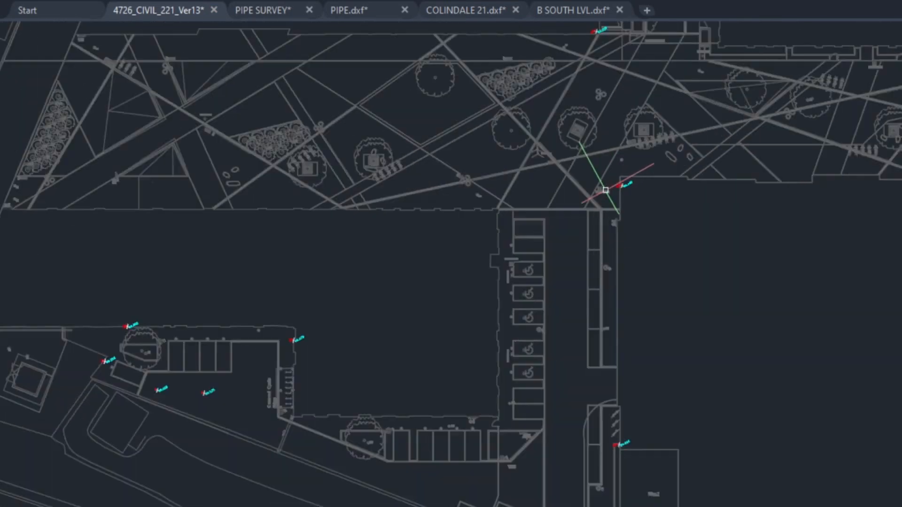
scroll(785, 285, "down", 8)
scroll(690, 235, "up", 8)
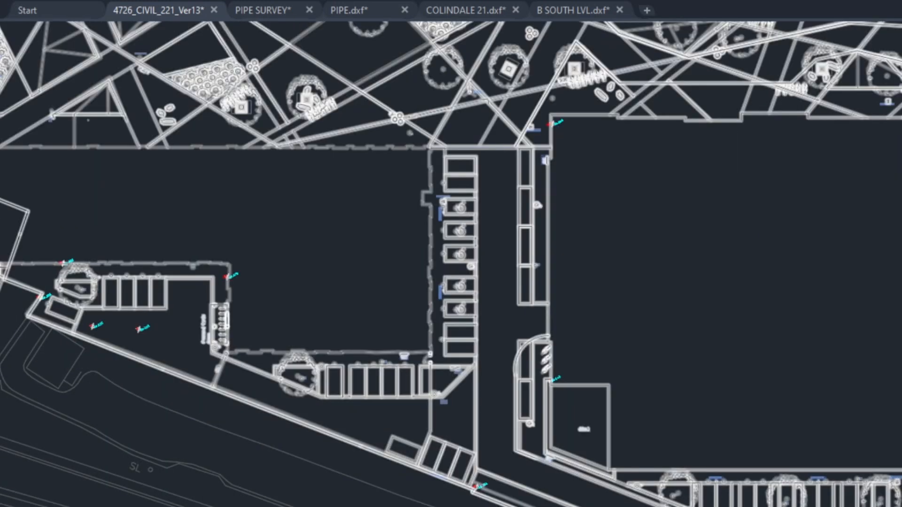
Set the point size to 10 units in the Point Style settings.
key("Return")
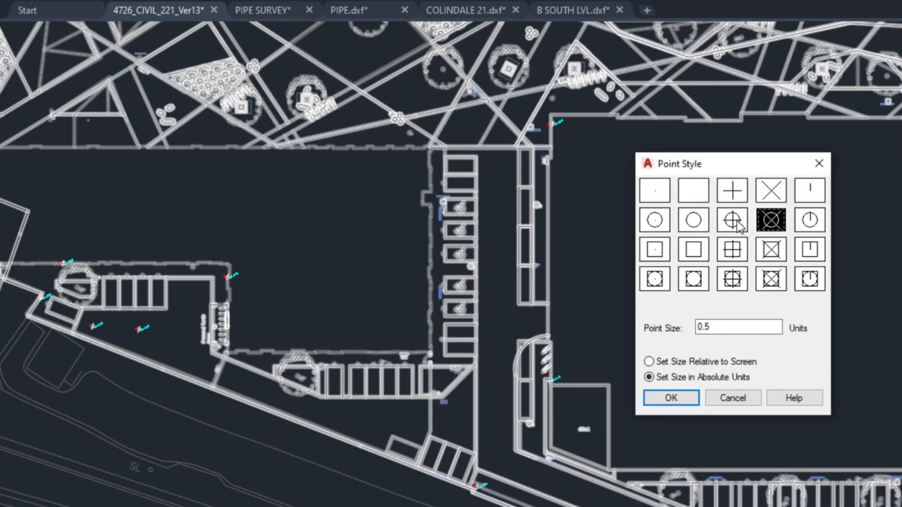
double_click(707, 327)
type("10")
left_click(684, 398)
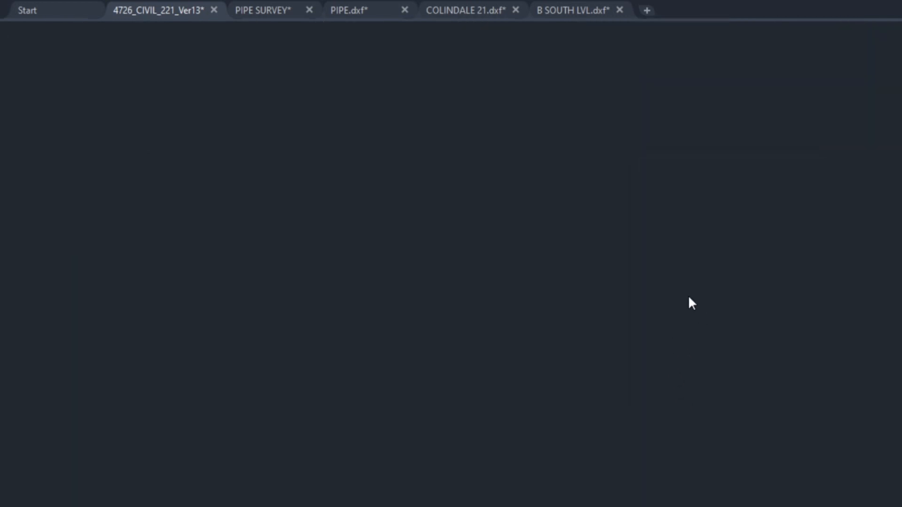
Examine the size of the survey point markers and their labels across the site and around the south-eastern building corner.
scroll(658, 254, "down", 5)
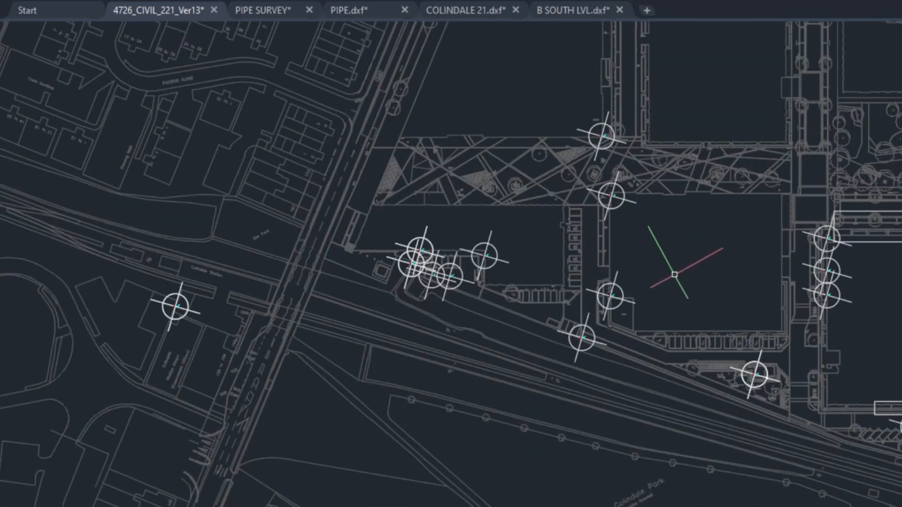
scroll(681, 263, "up", 3)
scroll(658, 132, "up", 5)
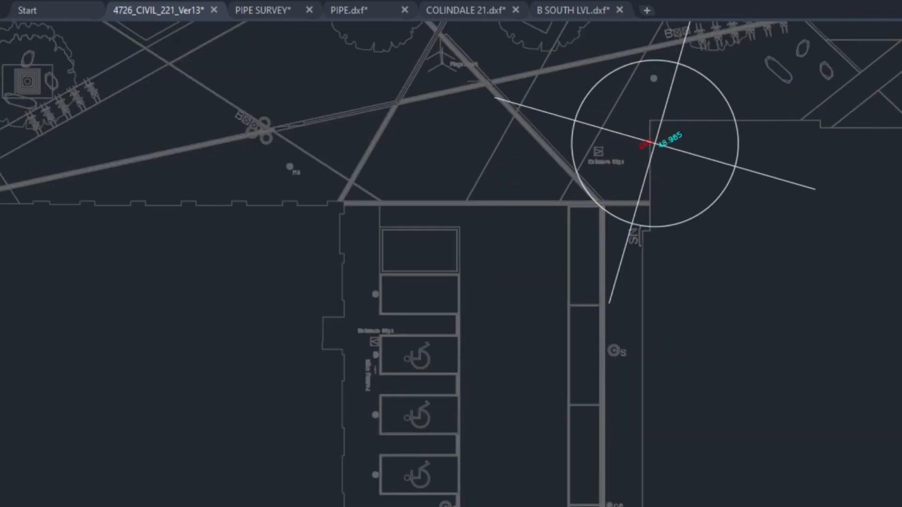
scroll(655, 134, "down", 10)
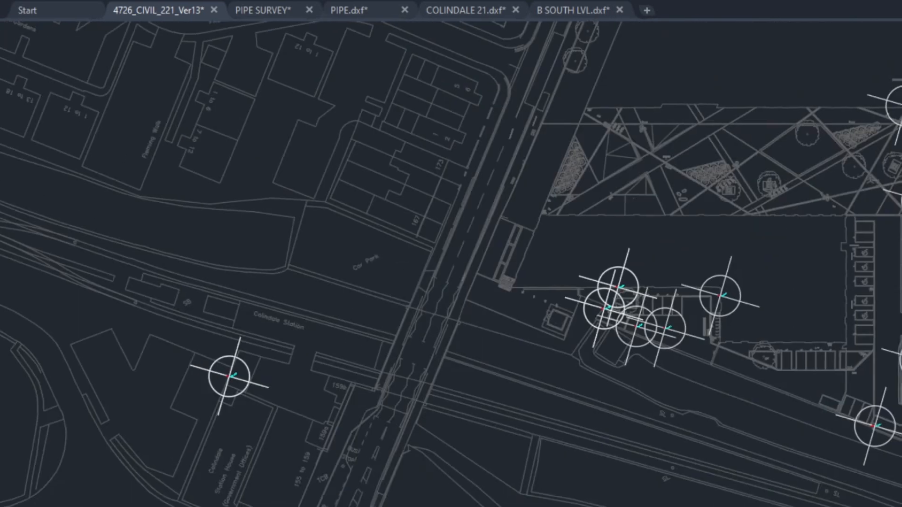
scroll(642, 257, "up", 8)
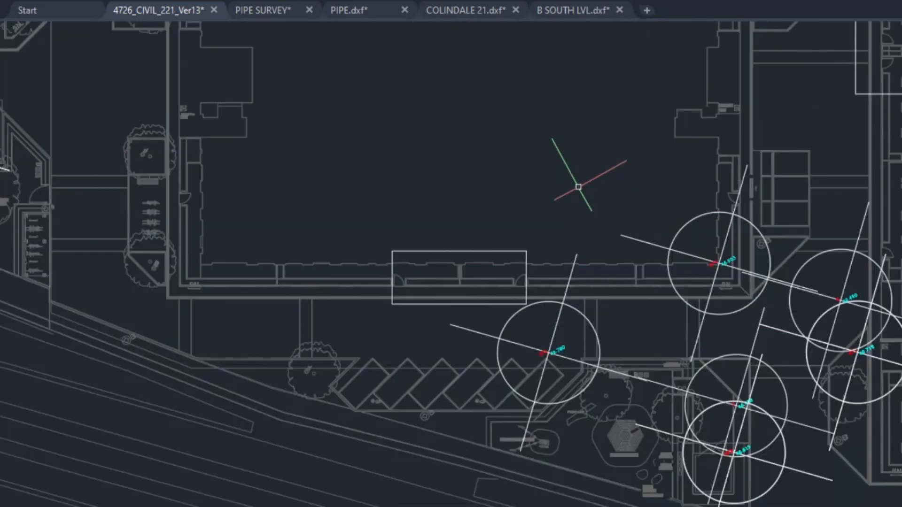
scroll(765, 307, "up", 8)
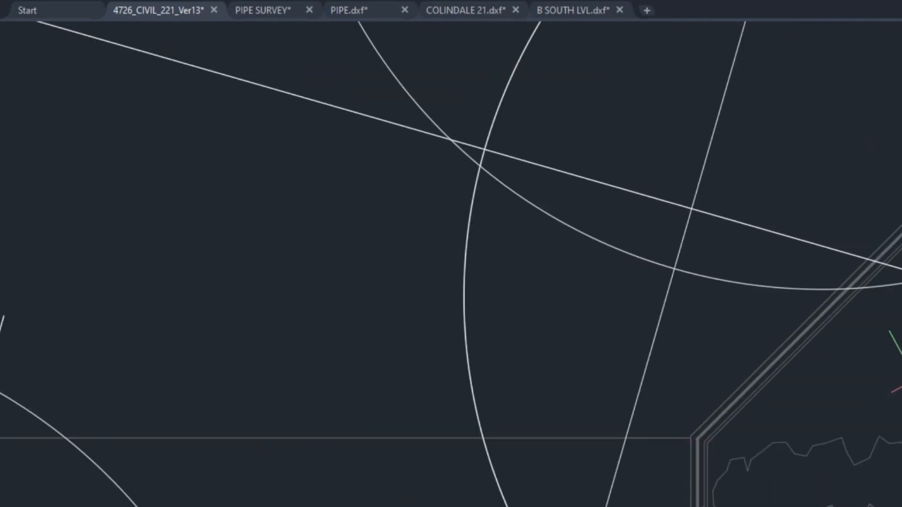
scroll(896, 331, "down", 3)
middle_click_drag(901, 305, 866, 318)
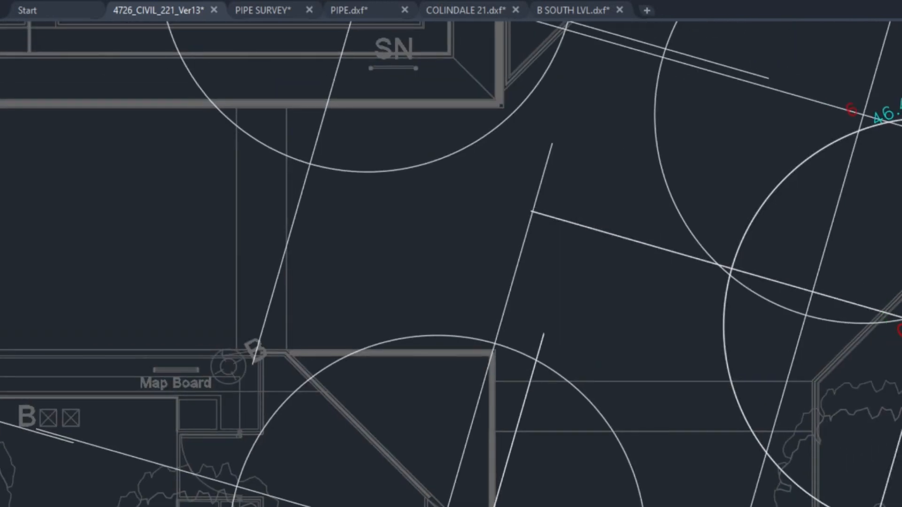
left_click(900, 310)
scroll(899, 287, "down", 3)
scroll(900, 250, "up", 2)
key("Escape")
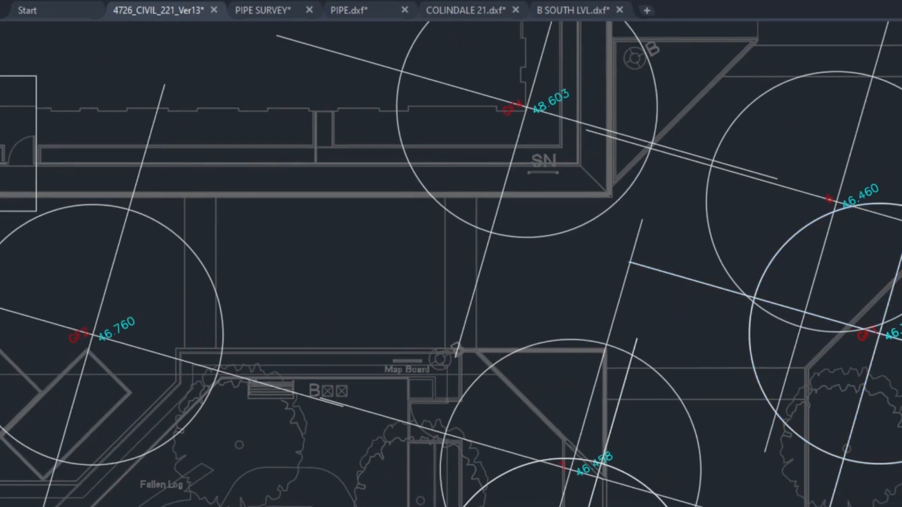
Set the point size to 5 units in the Point Style settings.
key("Return")
left_click_drag(720, 322, 681, 326)
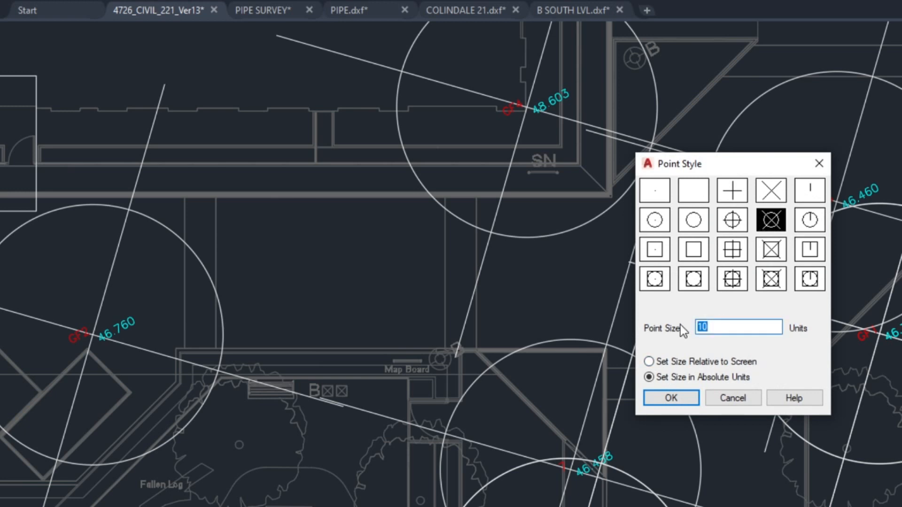
type("5")
left_click(671, 396)
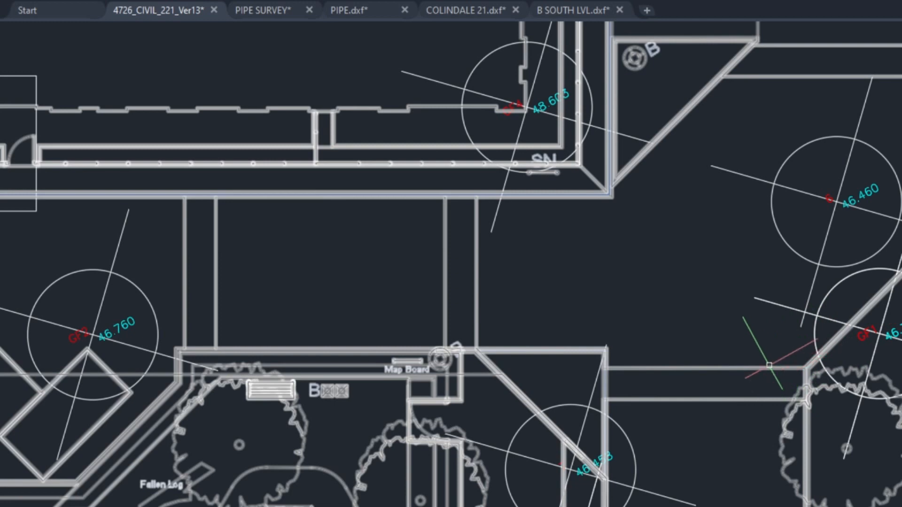
Inspect the resized survey markers around the Dwarf Hill play area and check point GF2 beside the parking bays.
middle_click_drag(773, 345, 879, 238)
scroll(841, 317, "down", 2)
middle_click_drag(811, 362, 848, 294)
scroll(780, 330, "up", 2)
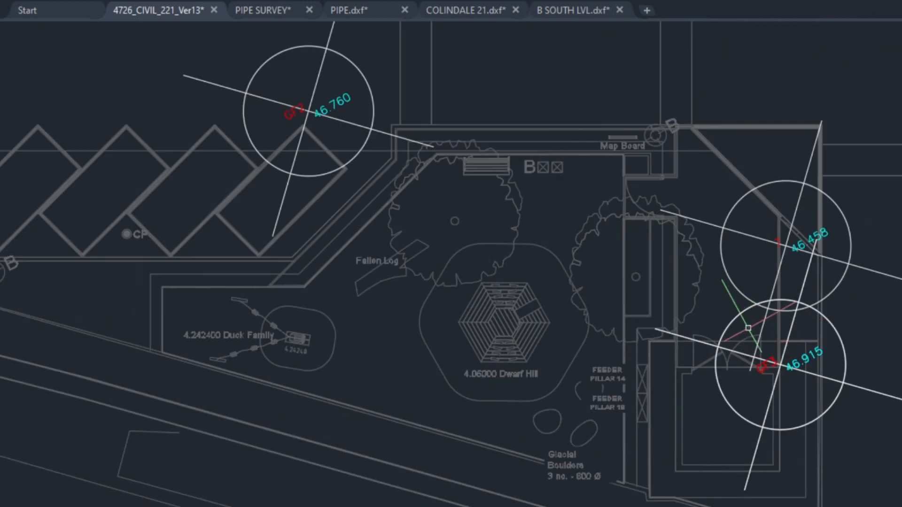
scroll(784, 367, "up", 10)
scroll(781, 356, "down", 10)
middle_click_drag(653, 293, 681, 305)
scroll(679, 312, "up", 8)
scroll(690, 310, "up", 4)
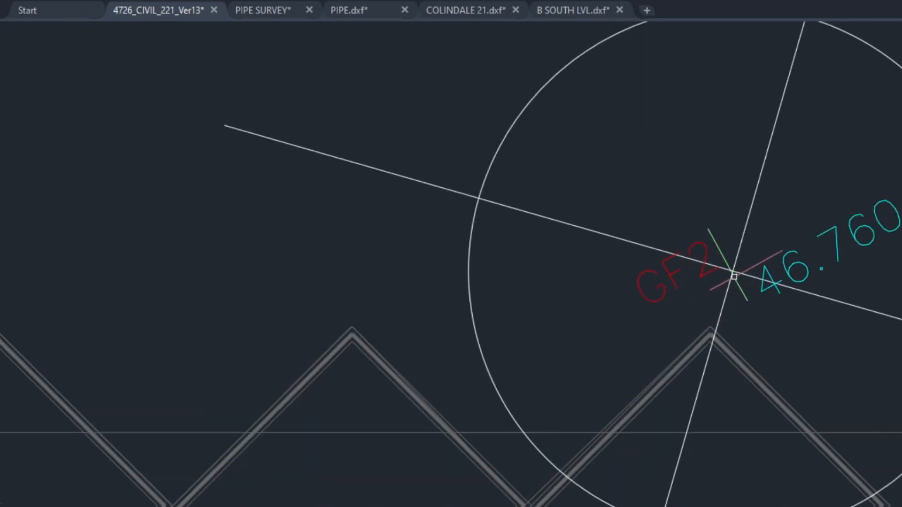
Review how the pasted survey points are distributed across the whole site, from Colindale Station to the eastern buildings.
scroll(775, 291, "down", 13)
scroll(652, 182, "down", 4)
middle_click_drag(652, 182, 682, 240)
scroll(554, 164, "up", 4)
scroll(555, 166, "down", 2)
middle_click_drag(555, 165, 710, 222)
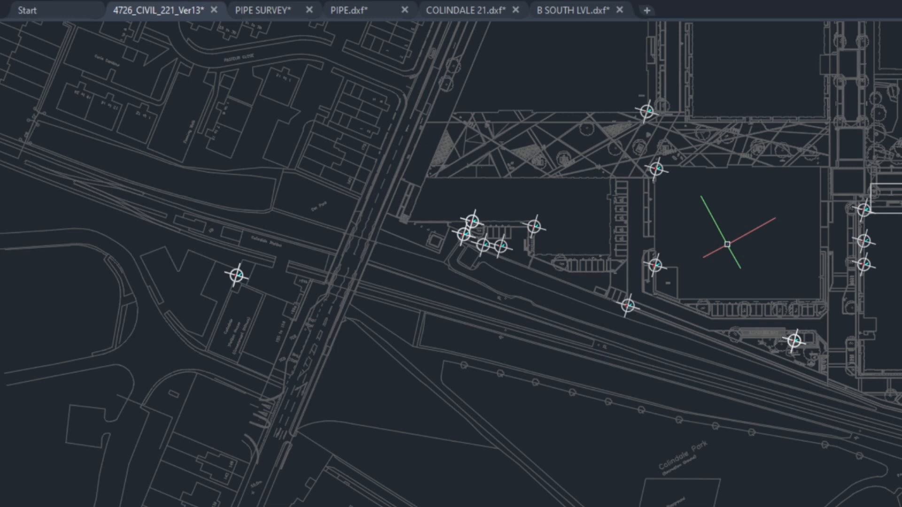
middle_click_drag(724, 261, 671, 311)
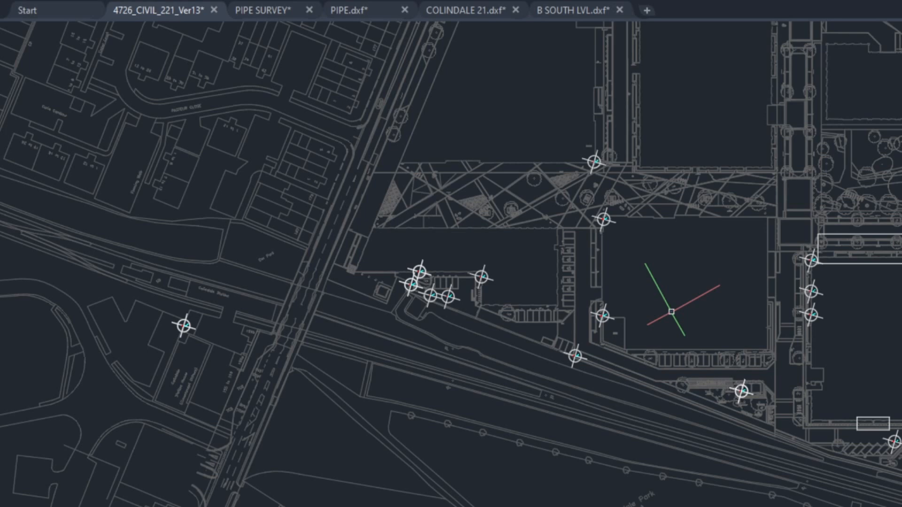
scroll(611, 287, "up", 4)
mouse_move(565, 276)
middle_mouse_down()
mouse_move(643, 258)
mouse_move(726, 254)
middle_mouse_up()
scroll(561, 282, "down", 2)
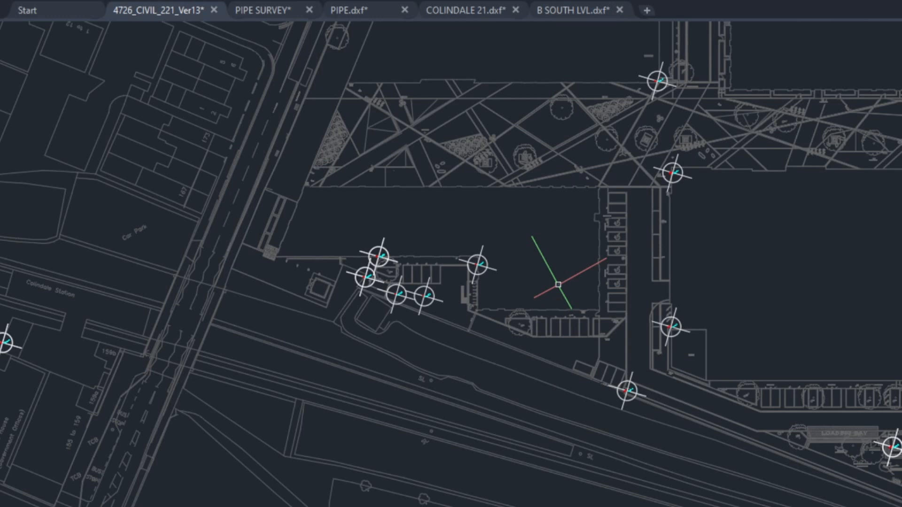
middle_click_drag(572, 258, 543, 299)
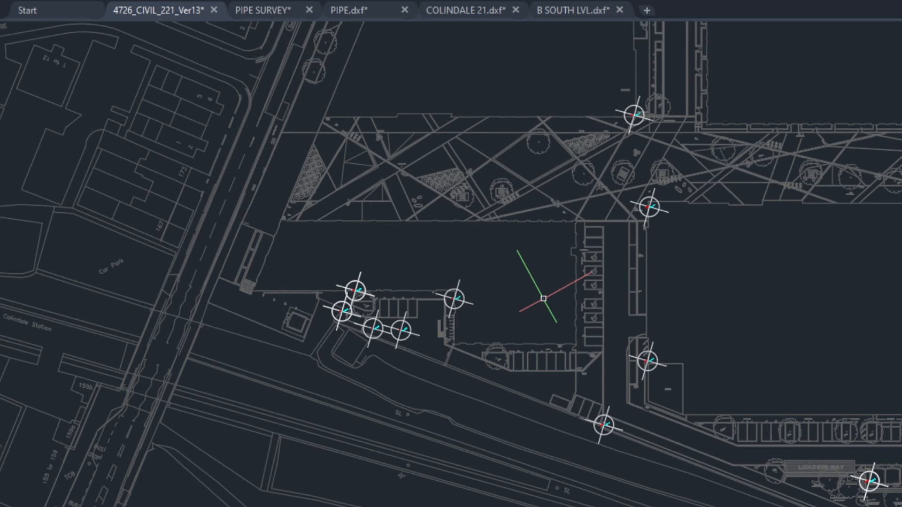